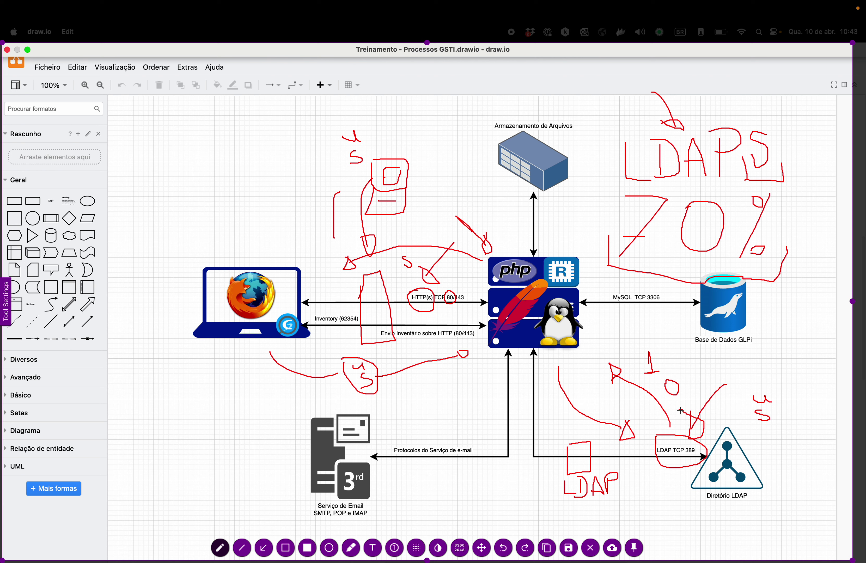
Close the Diagramas folder window and bring the VerdanatechLAB and VerdanatechLAB 2 virtual machines forward in UTM.
key("Escape")
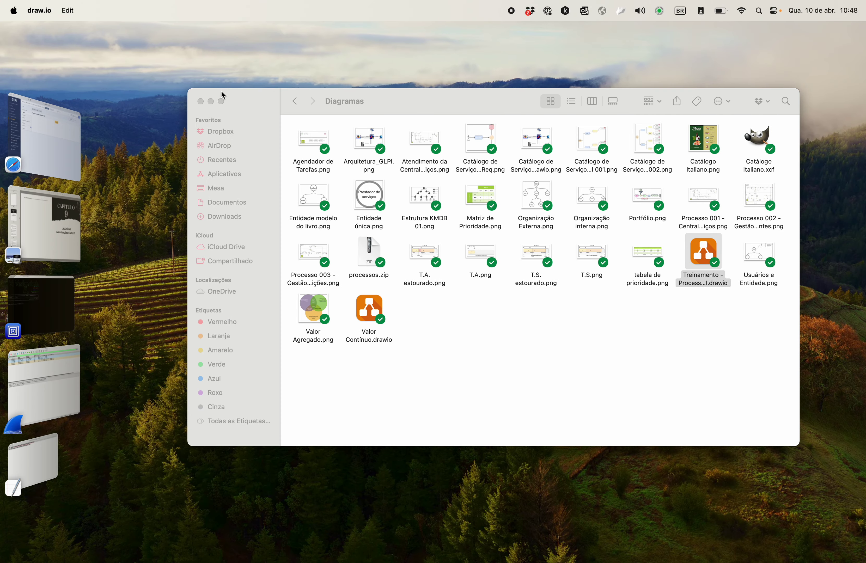
left_click(200, 101)
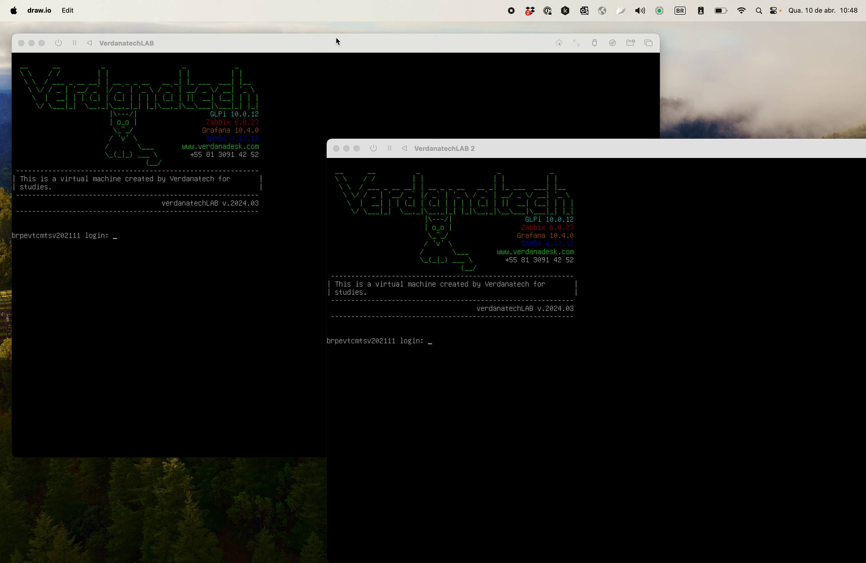
left_click(334, 45)
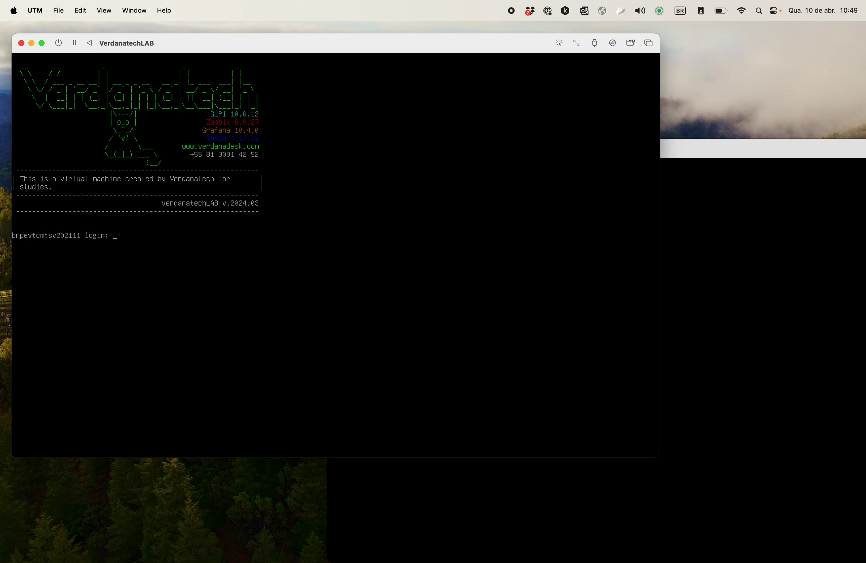
left_click(717, 147)
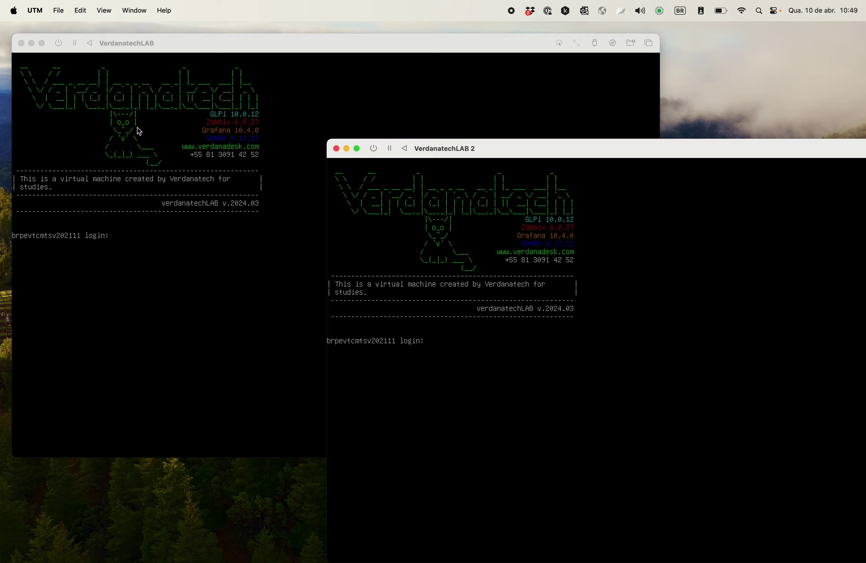
Switch to GLPI in Safari and open the main settings of the samba4 LDAP directory.
key("ctrl+Up")
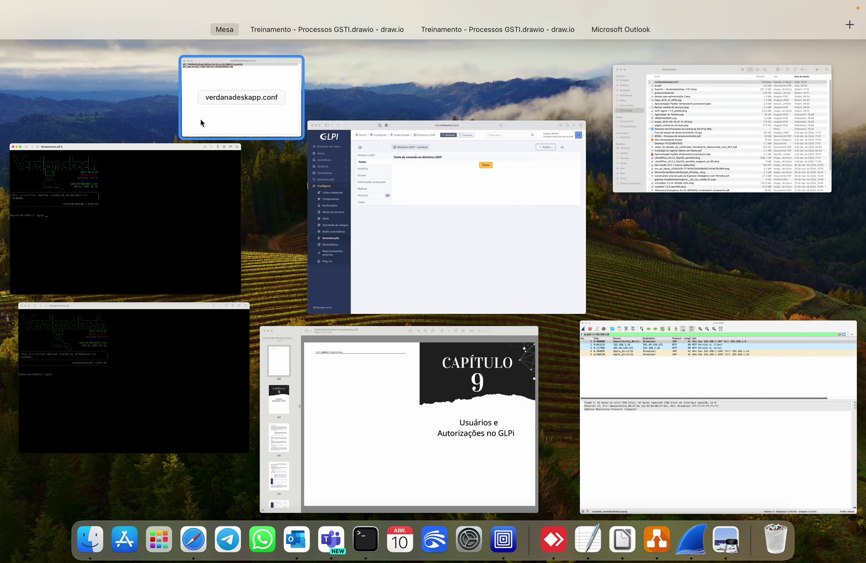
left_click(392, 213)
left_click(277, 124)
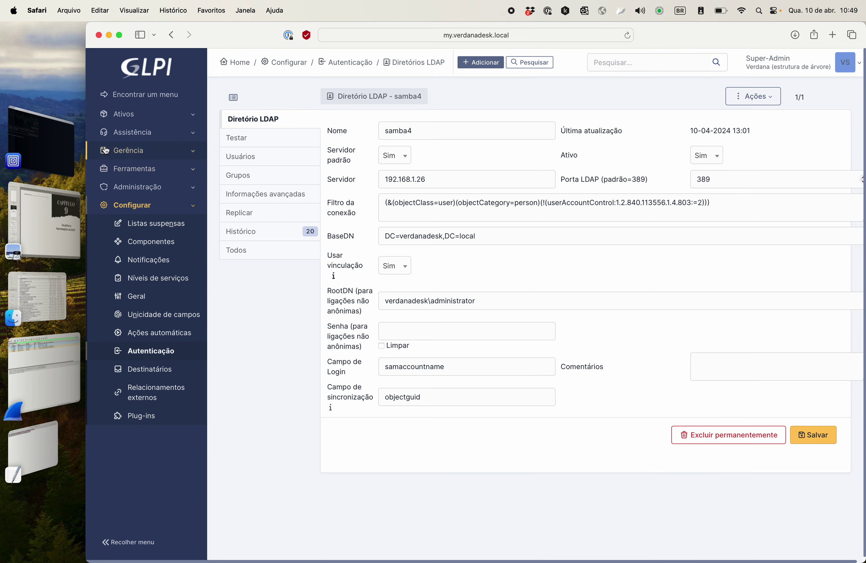
Return to UTM and shift both VerdanatechLAB virtual machine windows slightly upward, leaving VerdanatechLAB 2 in front.
left_click(55, 146)
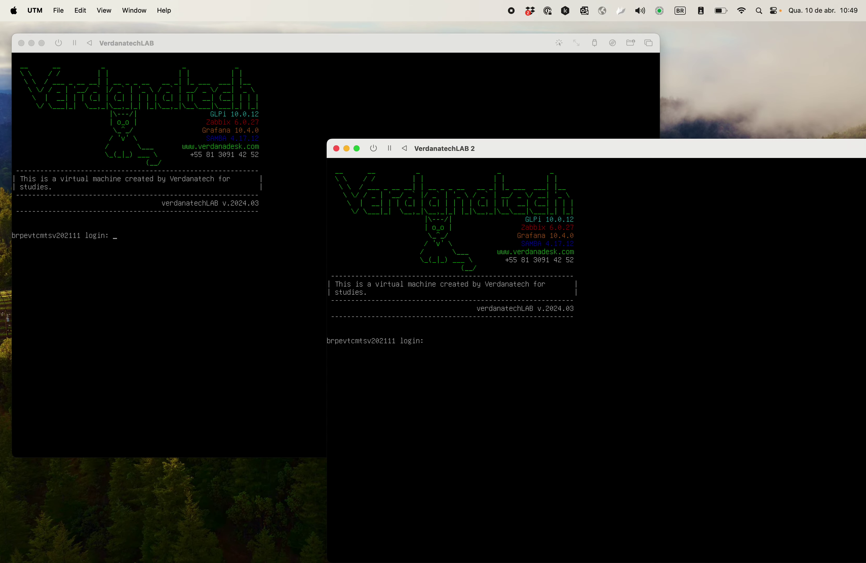
mouse_move(491, 140)
left_mouse_down()
mouse_move(483, 128)
mouse_move(486, 154)
left_mouse_up()
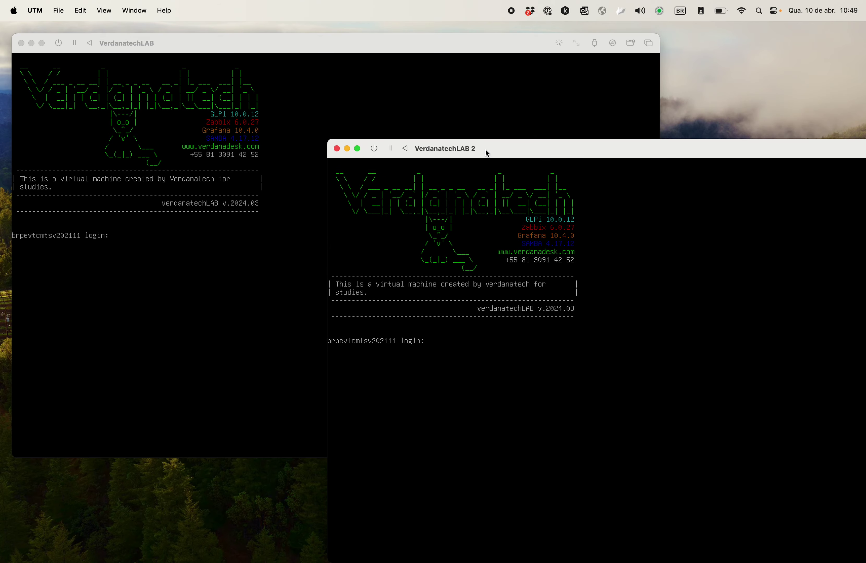
left_click_drag(485, 151, 488, 141)
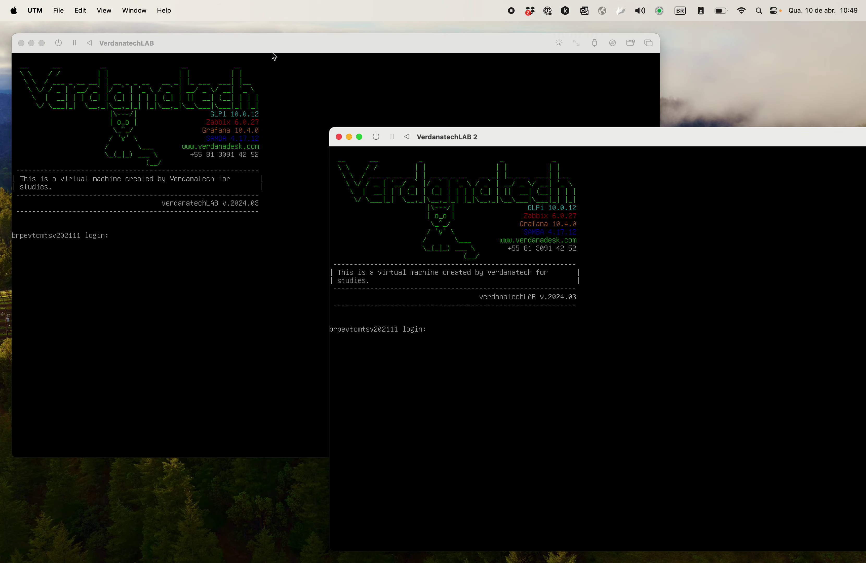
left_click_drag(189, 51, 186, 47)
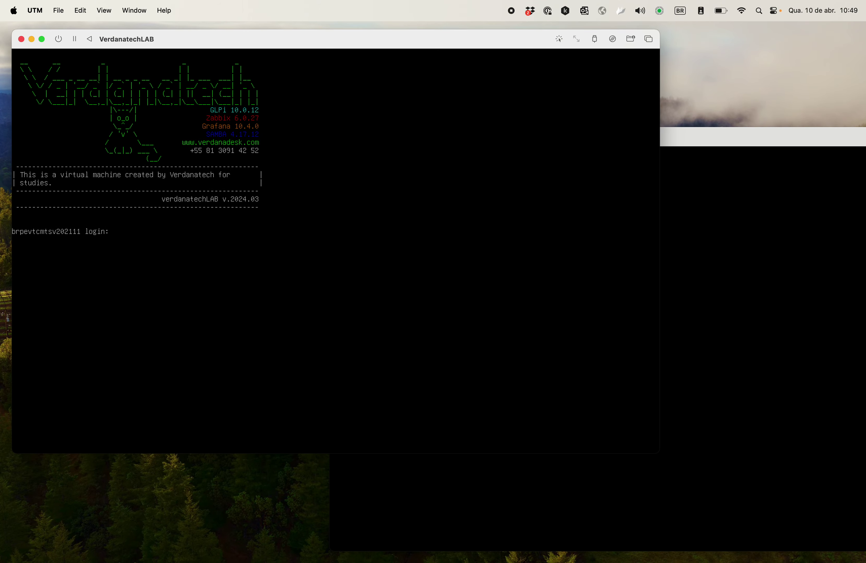
left_click(697, 132)
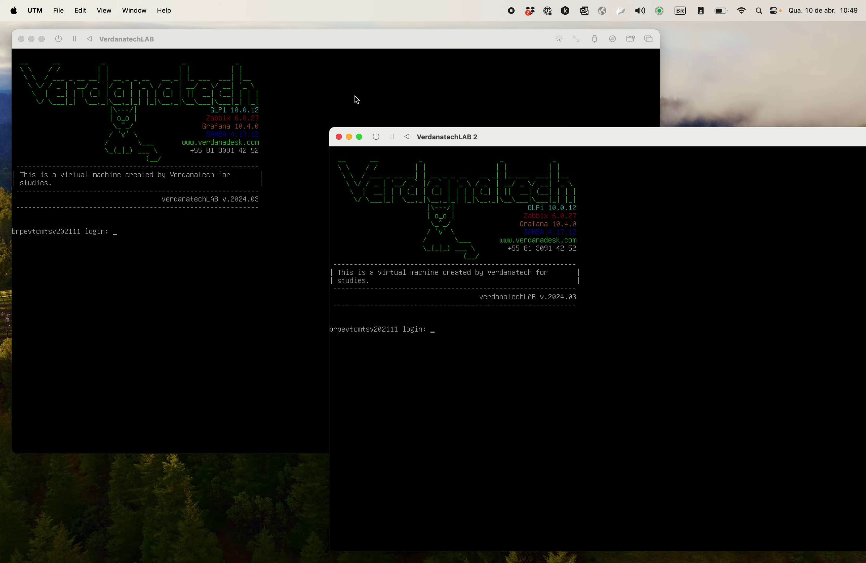
Switch to Central de Serviços Corporativos.pdf in Preview and browse the chapter 9 page thumbnails for the user management topics.
key("ctrl+Up")
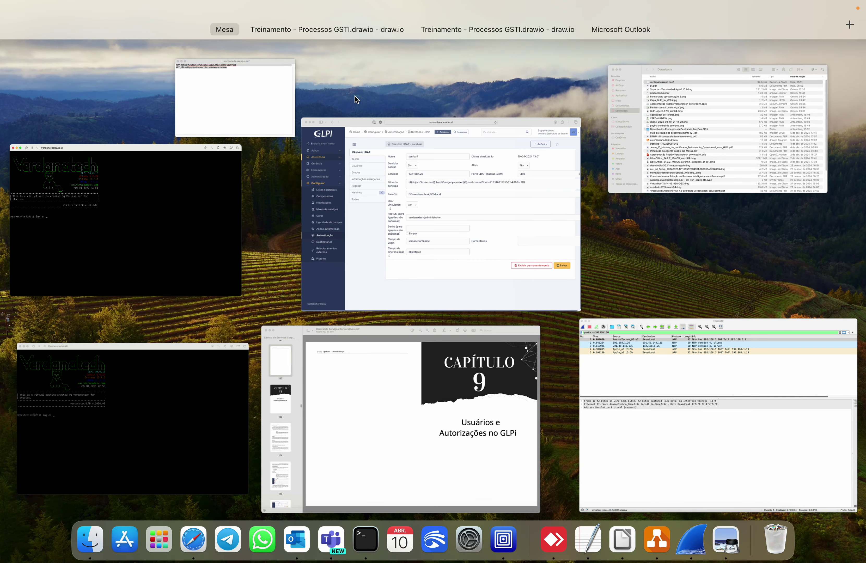
left_click(427, 348)
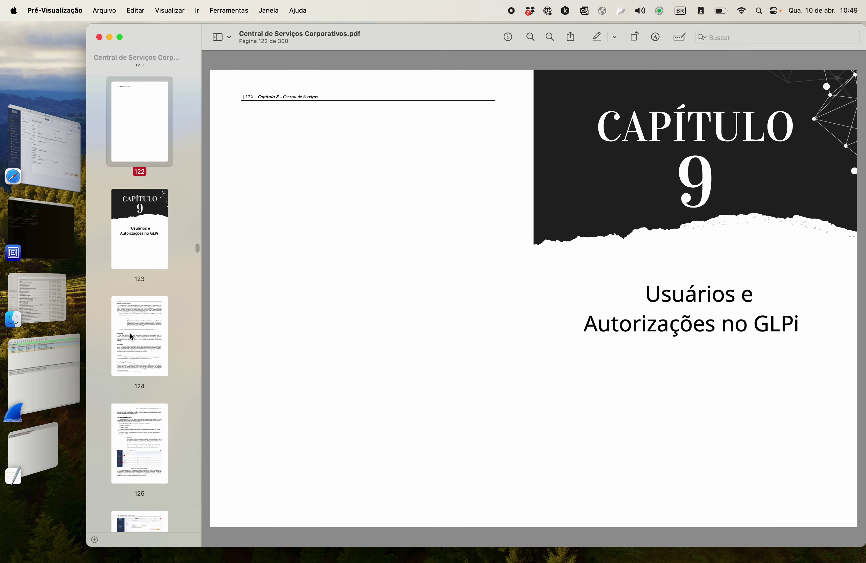
scroll(131, 334, "down", 12)
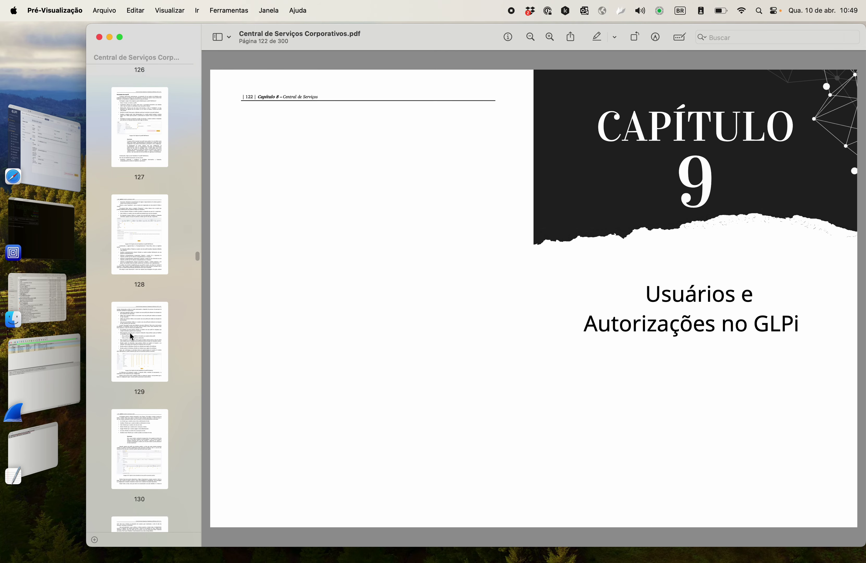
scroll(129, 333, "down", 10)
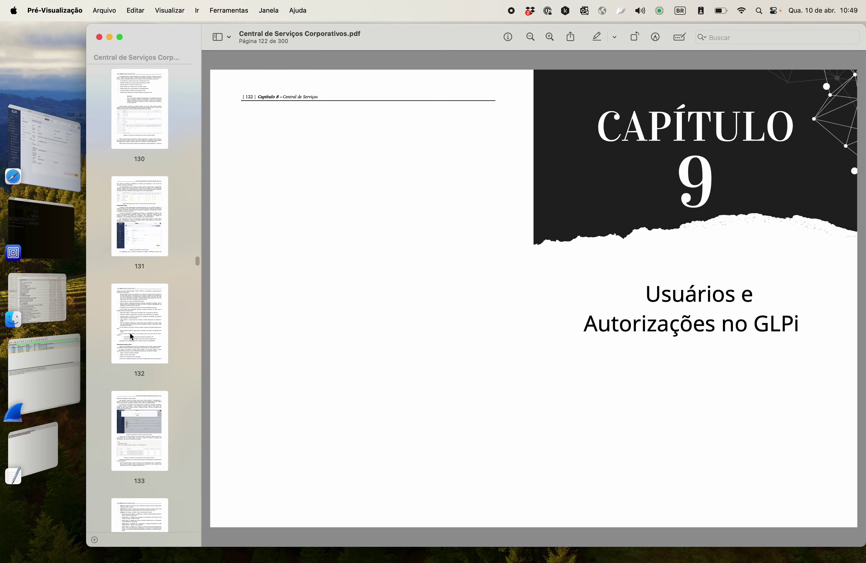
scroll(130, 333, "down", 8)
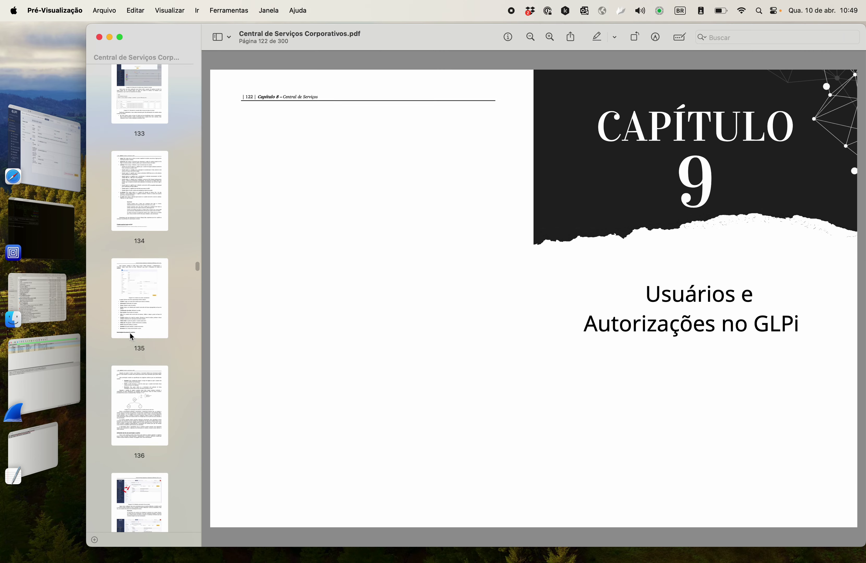
scroll(130, 332, "down", 8)
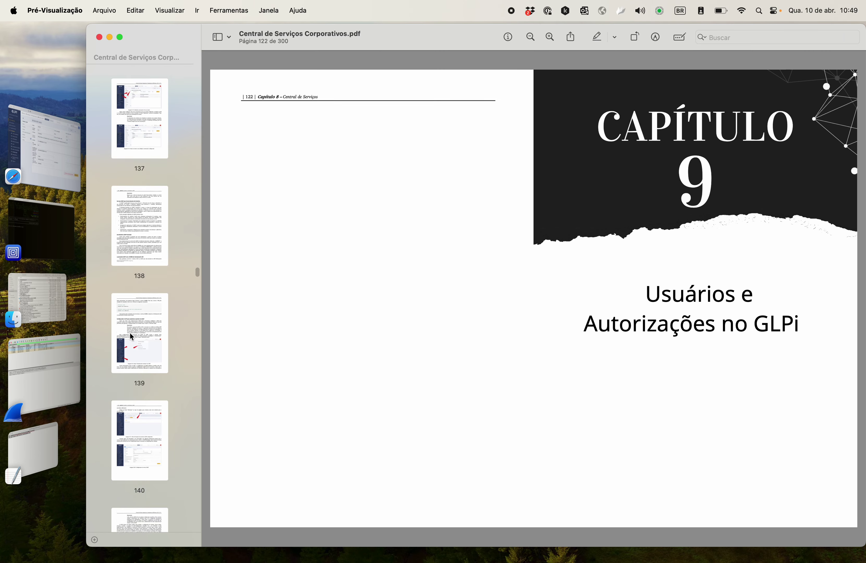
scroll(130, 333, "up", 2)
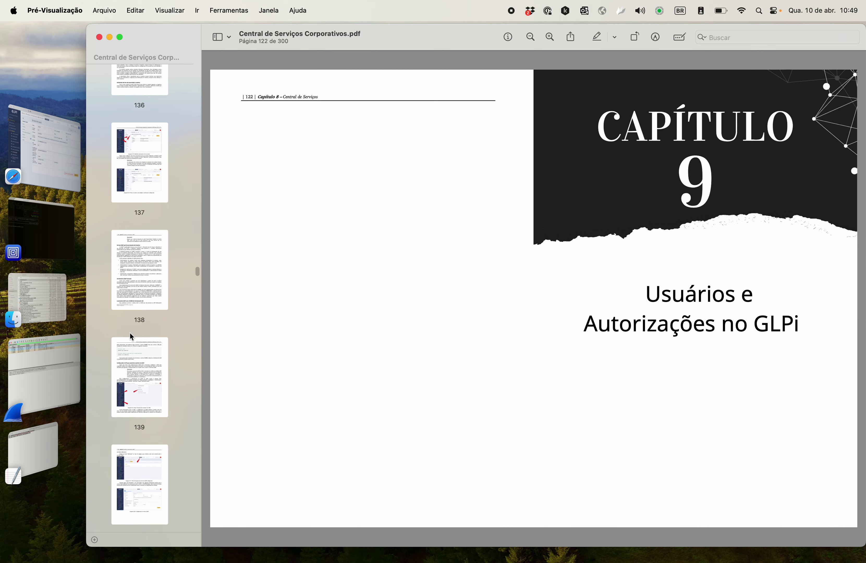
scroll(130, 333, "up", 4)
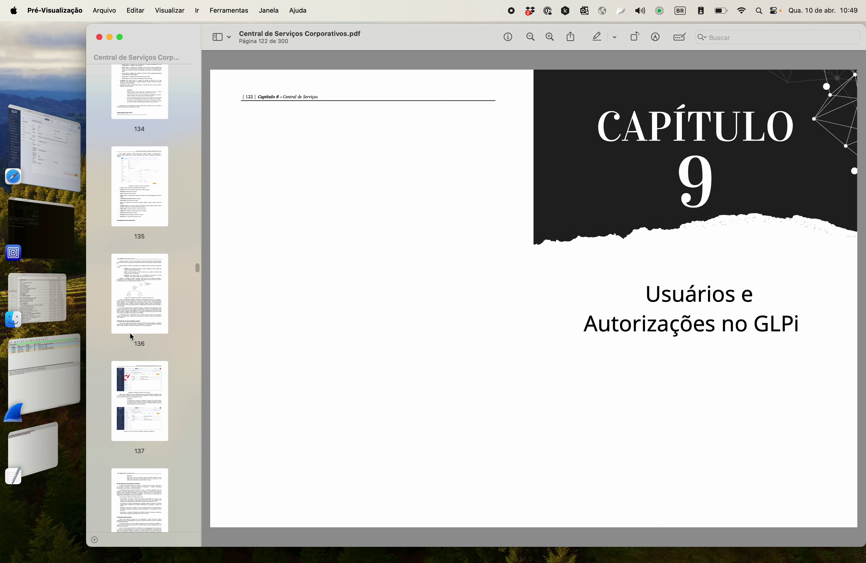
scroll(129, 333, "up", 4)
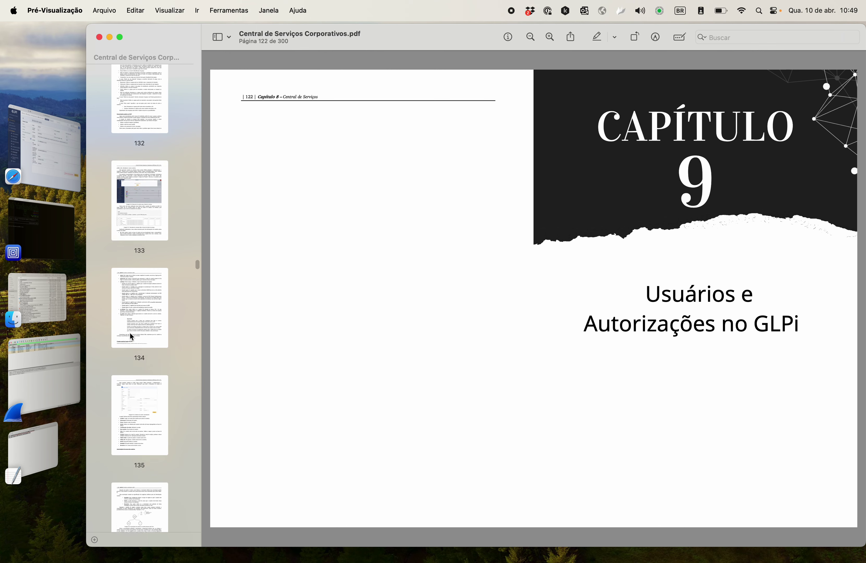
scroll(129, 332, "down", 4)
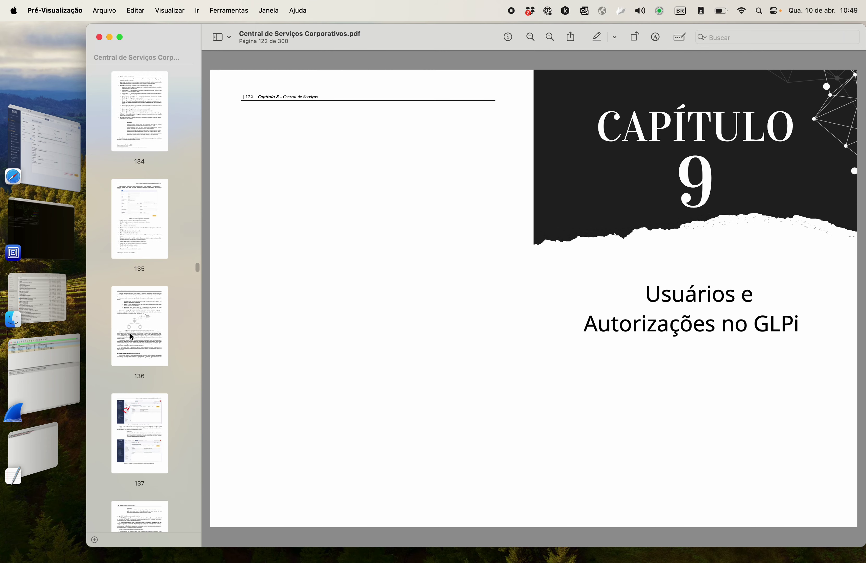
scroll(129, 333, "down", 4)
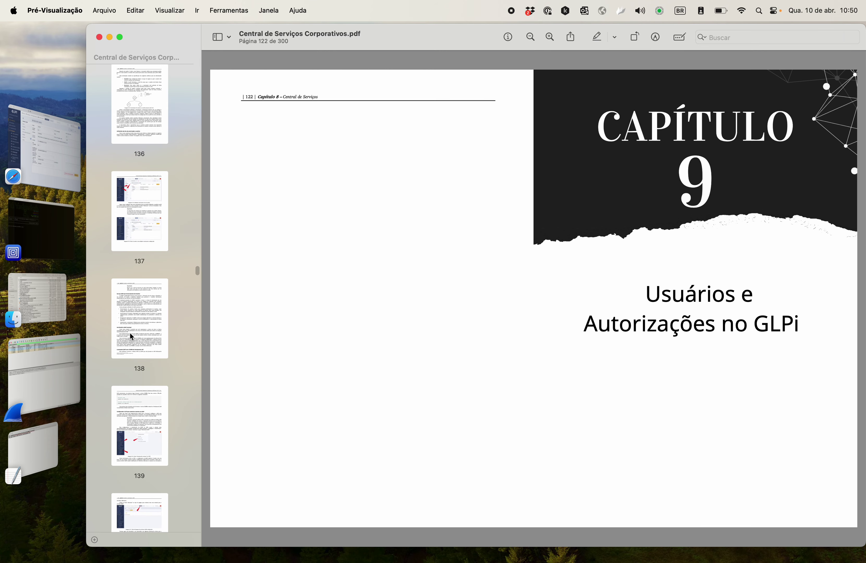
scroll(130, 331, "down", 5)
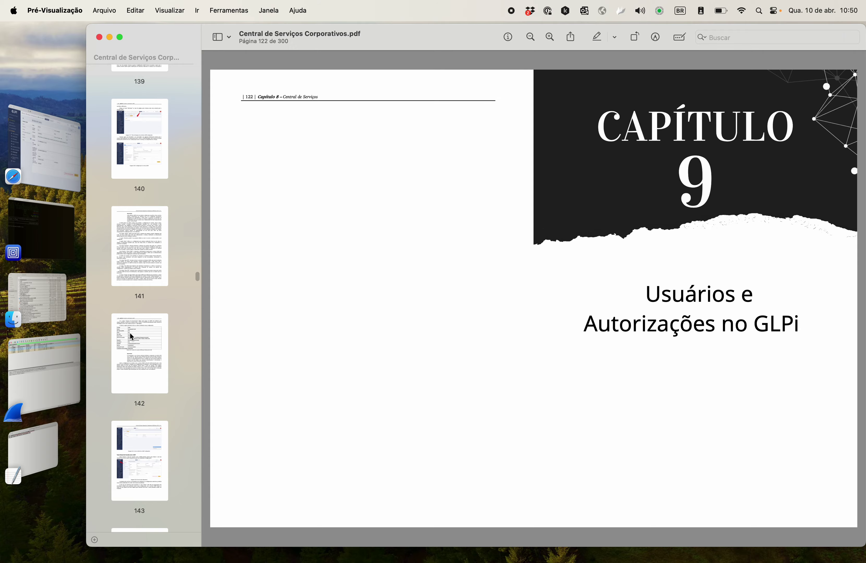
scroll(130, 332, "down", 2)
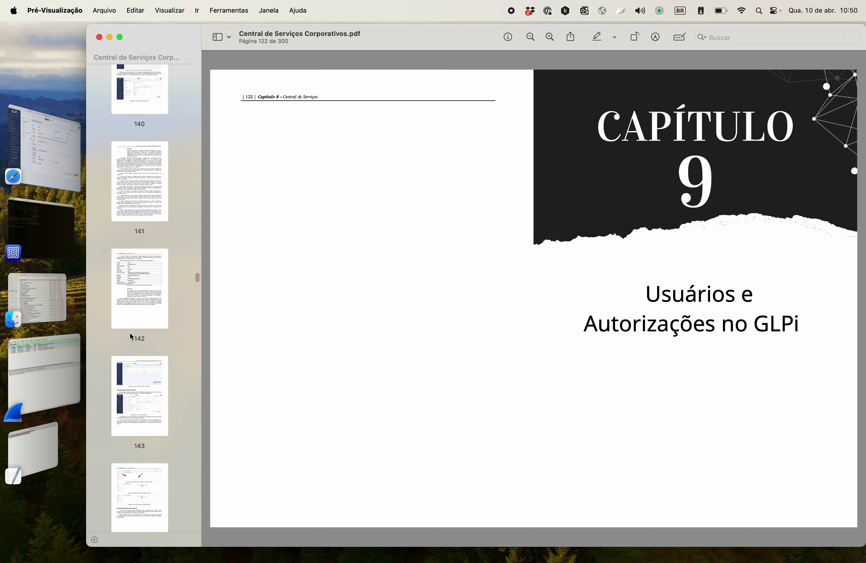
scroll(129, 332, "up", 5)
Go to page 133, enlarge the SQL example on GLPI users, and select the table name glpi_users in the SELECT query.
scroll(509, 337, "down", 2)
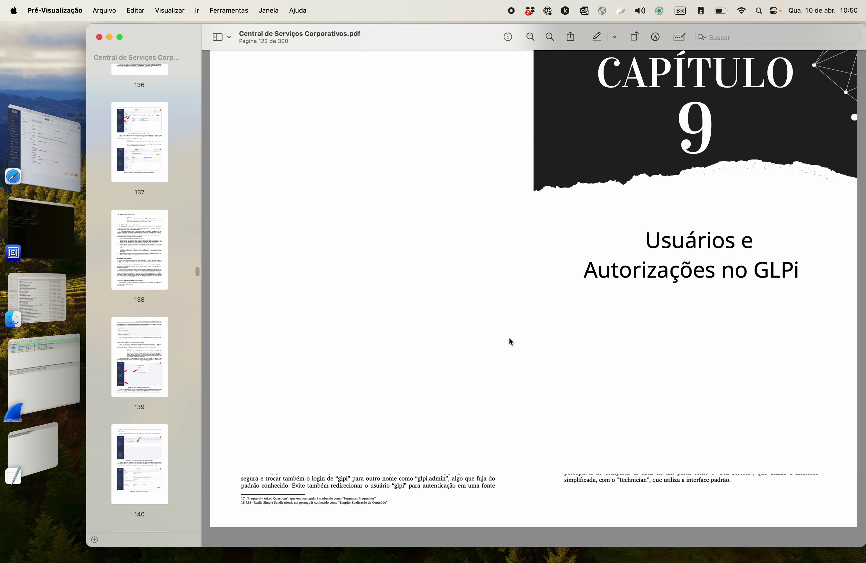
scroll(509, 339, "down", 15)
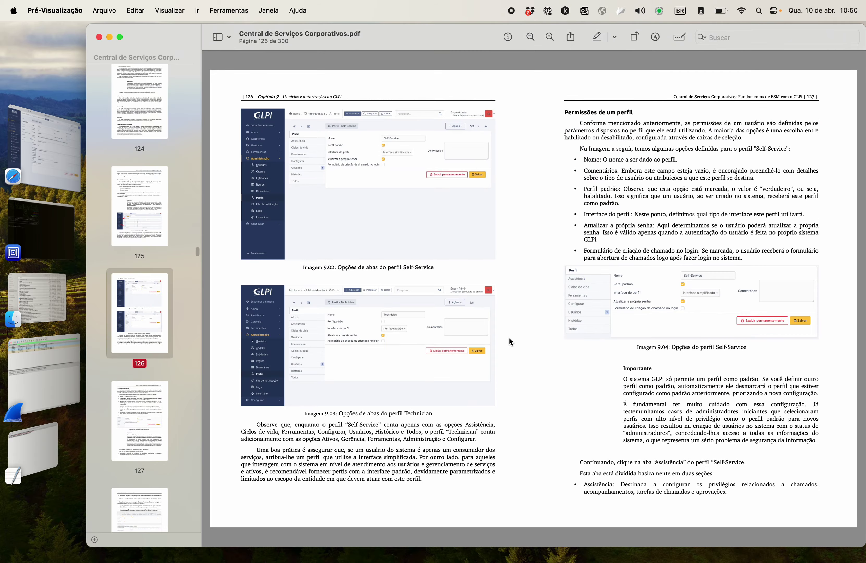
scroll(509, 337, "down", 15)
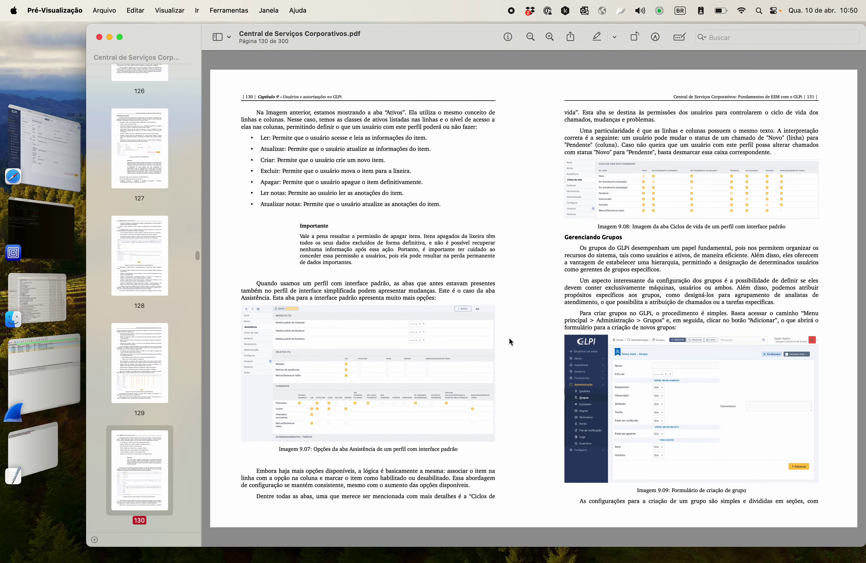
scroll(509, 337, "down", 8)
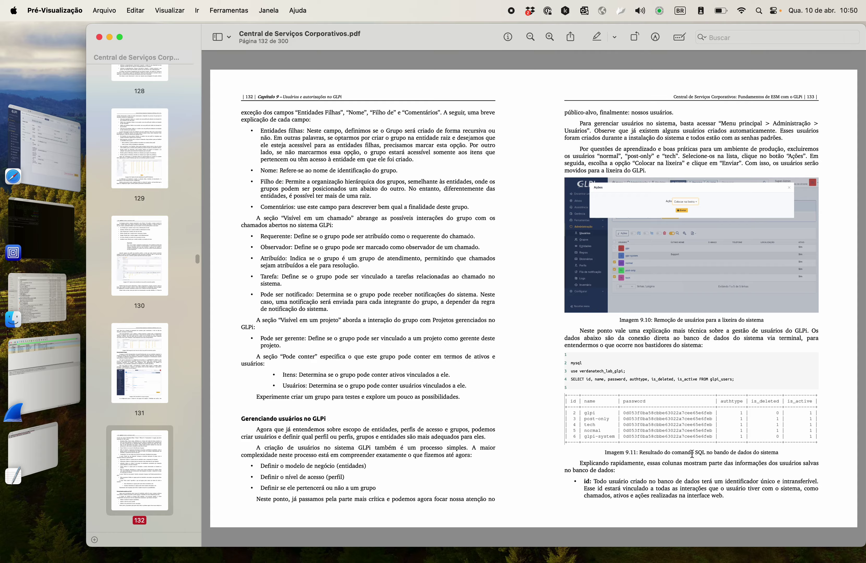
scroll(692, 454, "up", 5)
scroll(692, 454, "left", 3)
scroll(692, 454, "right", 5)
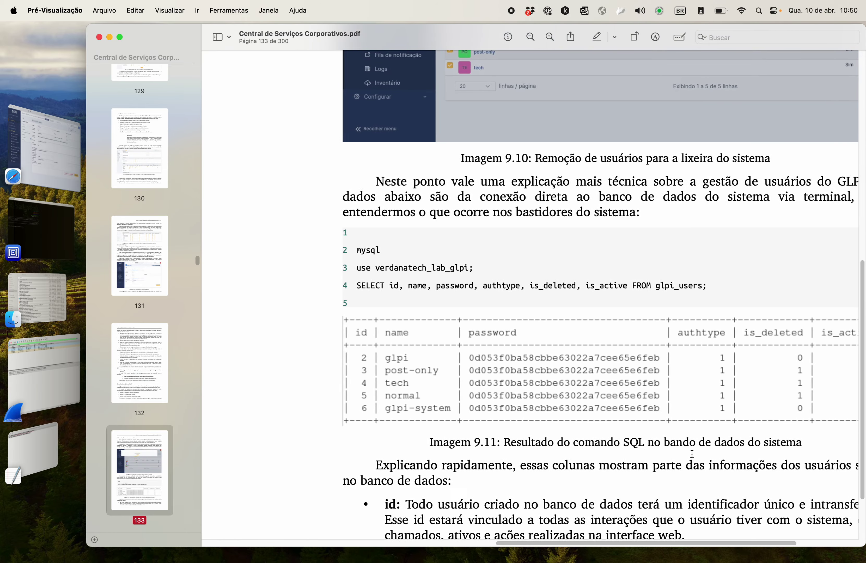
scroll(692, 455, "right", 5)
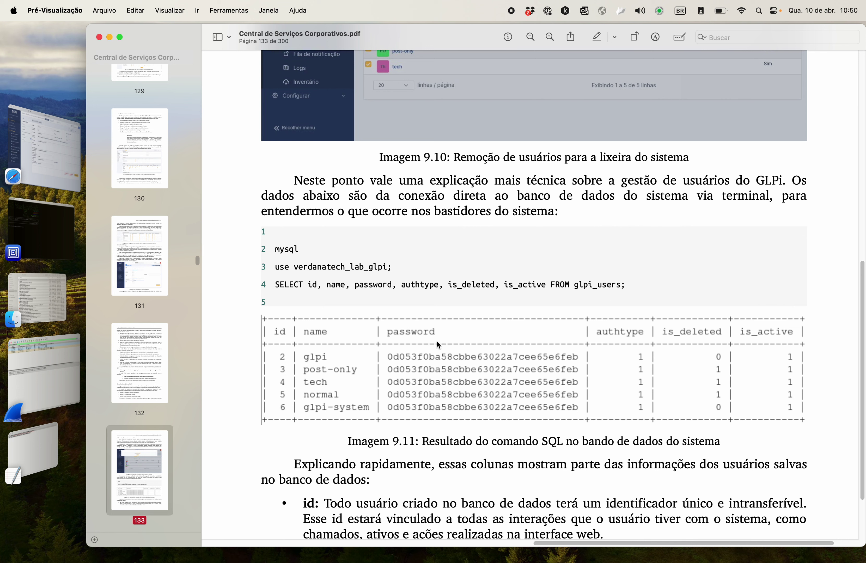
left_click(573, 285)
left_click_drag(572, 284, 620, 286)
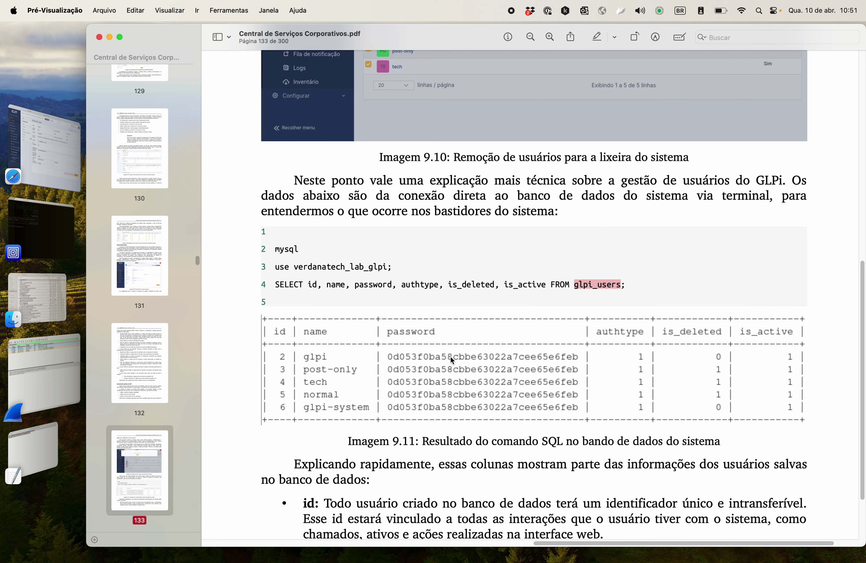
Go to page 134 and enlarge the explanation of the authtype field values to read them.
key("super+minus")
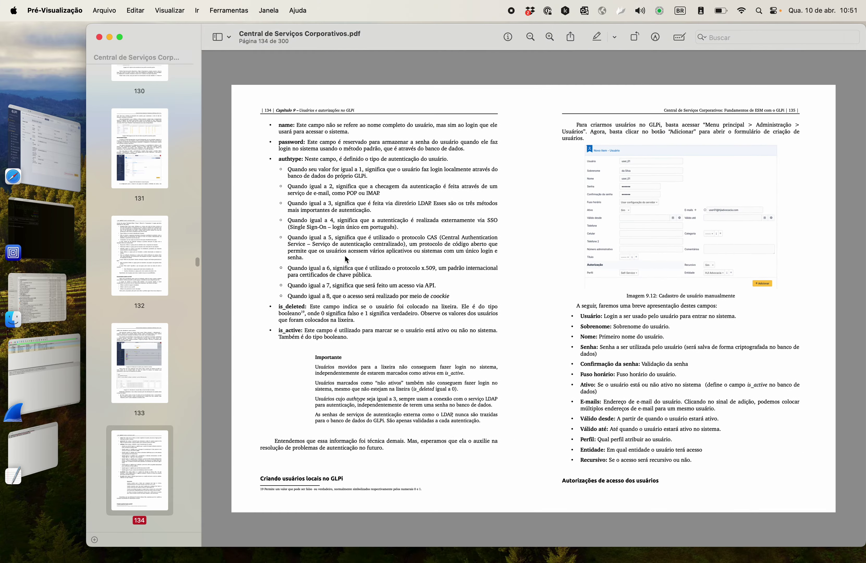
scroll(344, 255, "up", 3)
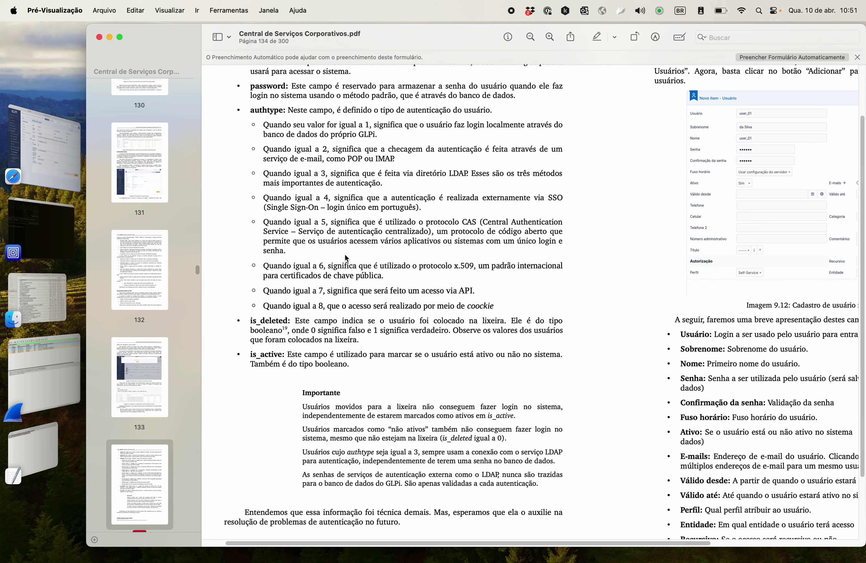
scroll(345, 255, "up", 3)
scroll(349, 261, "up", 4)
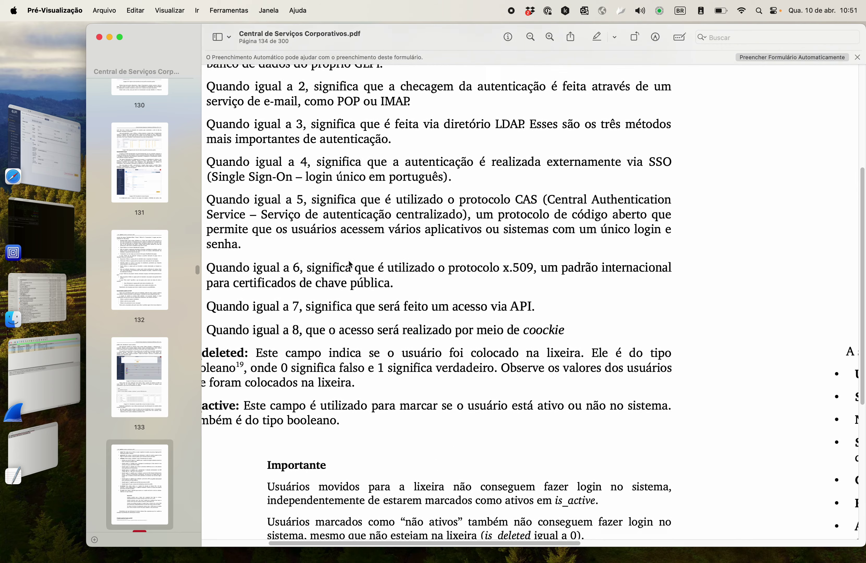
scroll(350, 264, "up", 2)
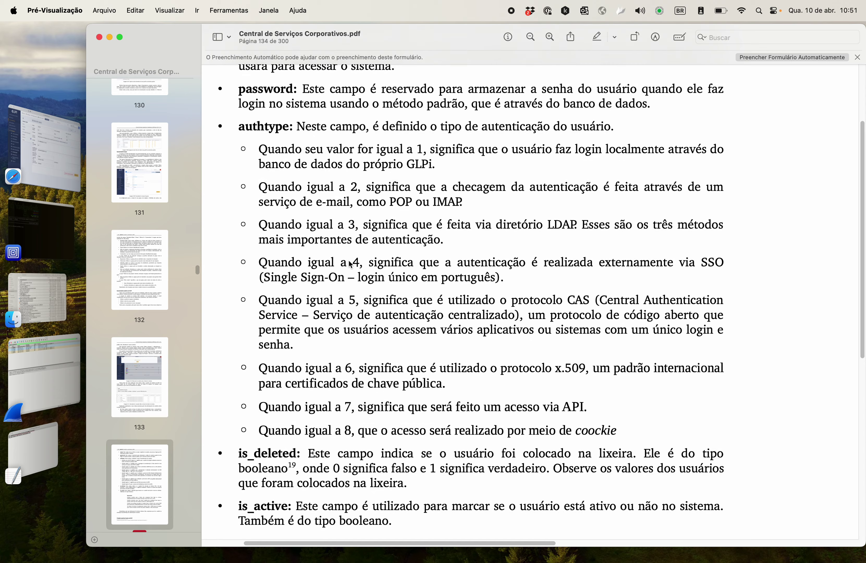
Read the is_deleted and is_active descriptions and the Importante notes on page 134, finishing with the two-page view.
scroll(351, 264, "down", 3)
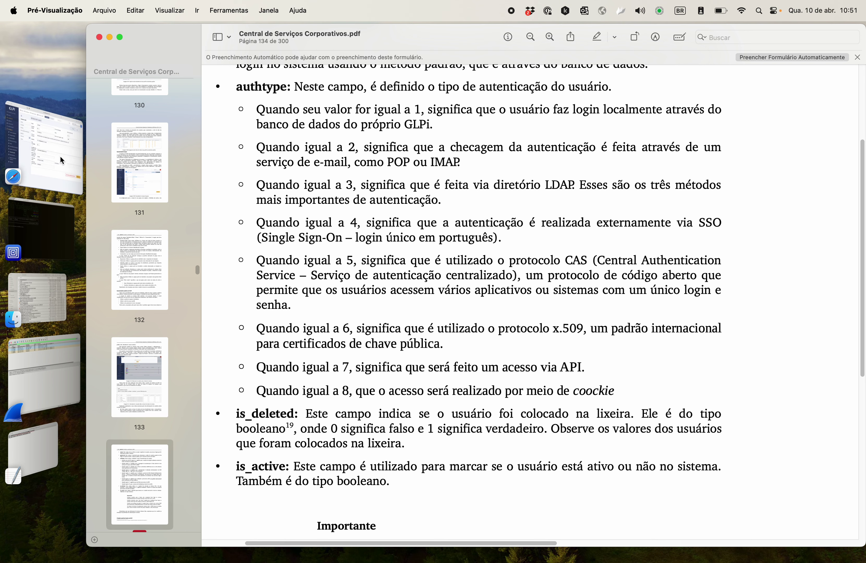
scroll(442, 304, "down", 8)
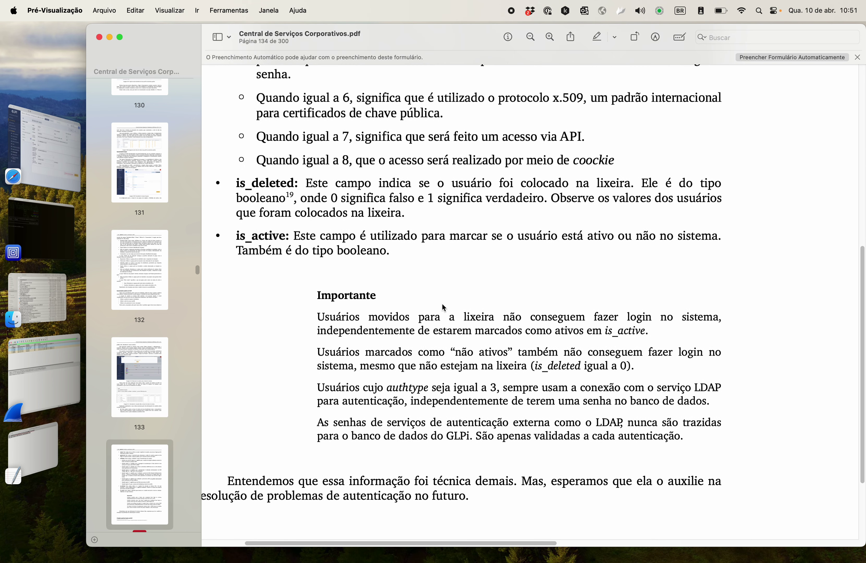
right_click(442, 305)
left_click(423, 303)
key("super+minus")
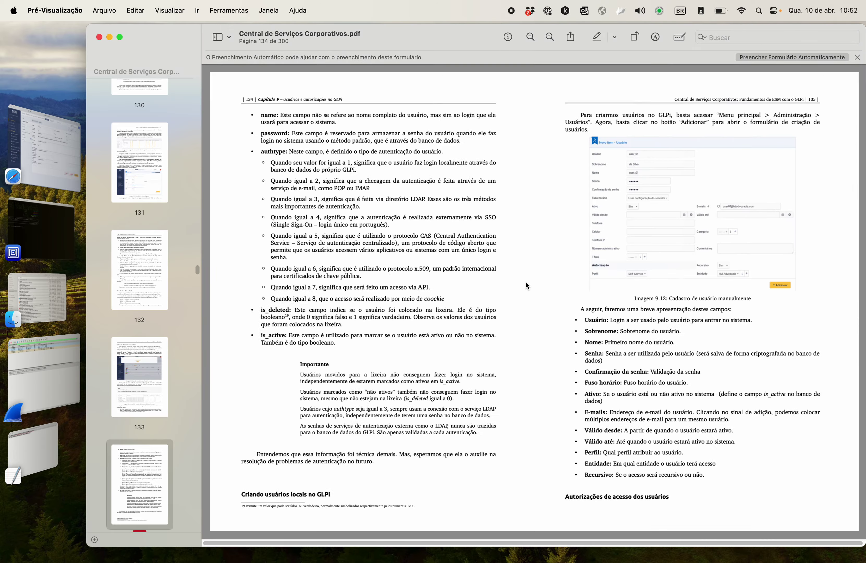
Go to page 142 and enlarge Tabela 9.01 to read the LDAP connection data for Verdanatech LAB.
scroll(526, 282, "down", 20)
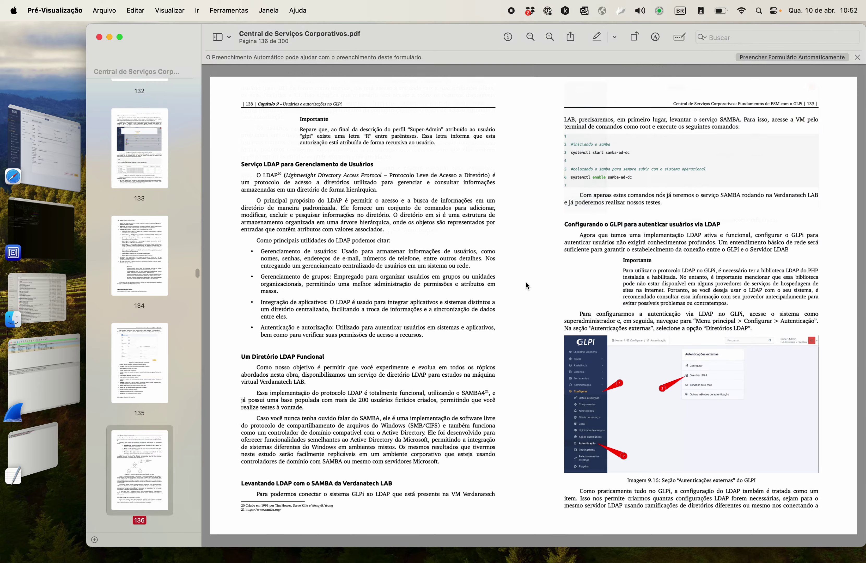
scroll(526, 282, "down", 10)
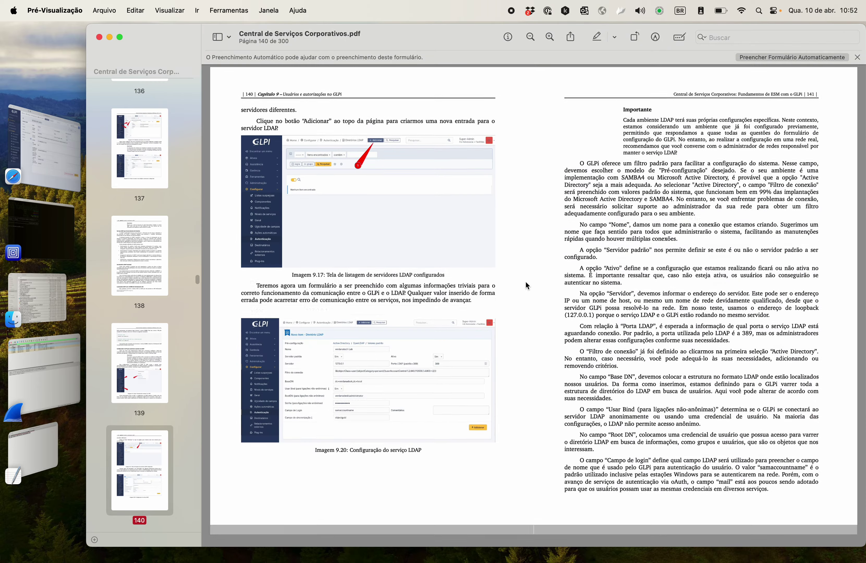
scroll(525, 281, "down", 10)
scroll(308, 229, "up", 5)
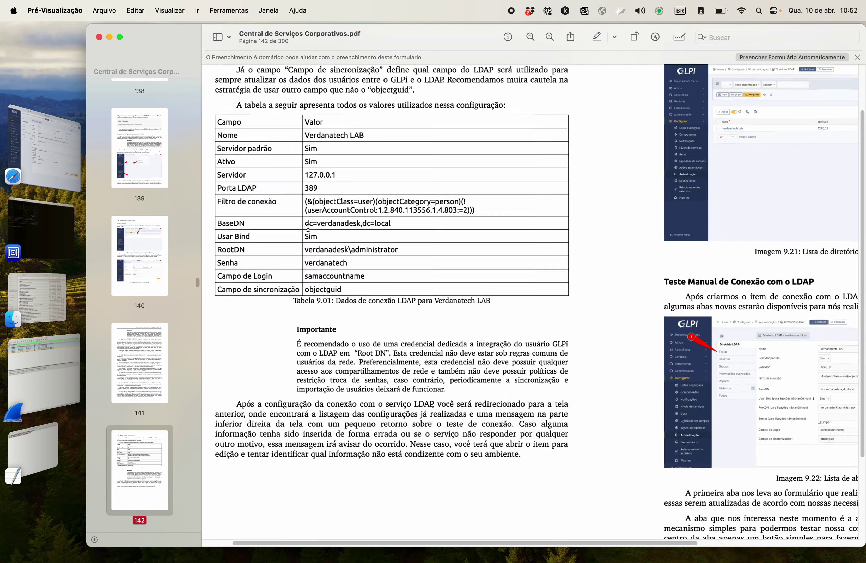
scroll(308, 228, "left", 5)
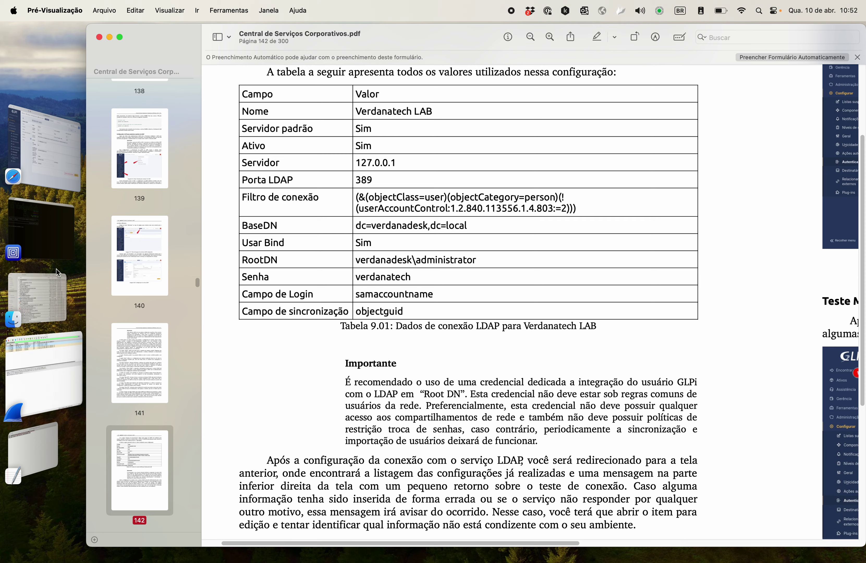
Switch to Safari and review the Servidor and Porta LDAP fields of the samba4 LDAP directory.
left_click(41, 149)
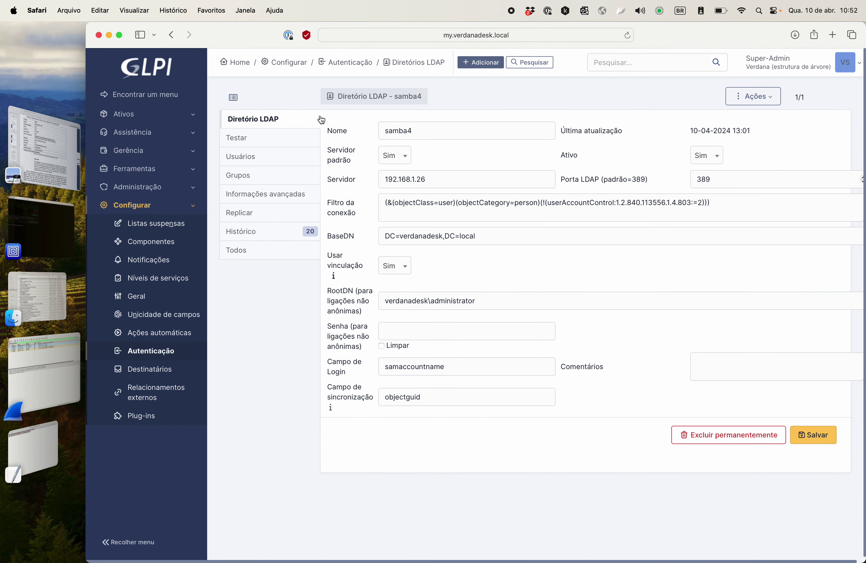
left_click(435, 180)
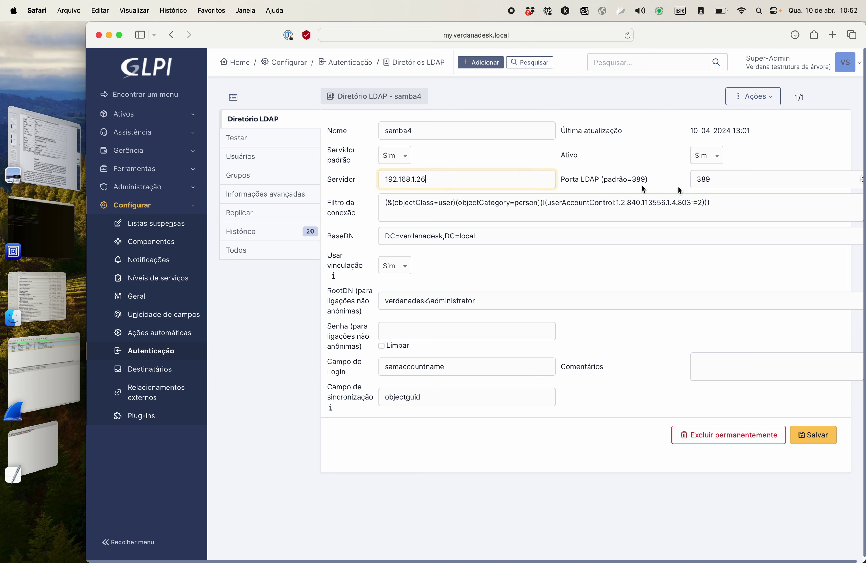
left_click(719, 180)
left_click(494, 186)
Switch to Wireshark, highlight the end of the IP address in the display filter, and start a new packet capture on vmenet0.
left_click(59, 373)
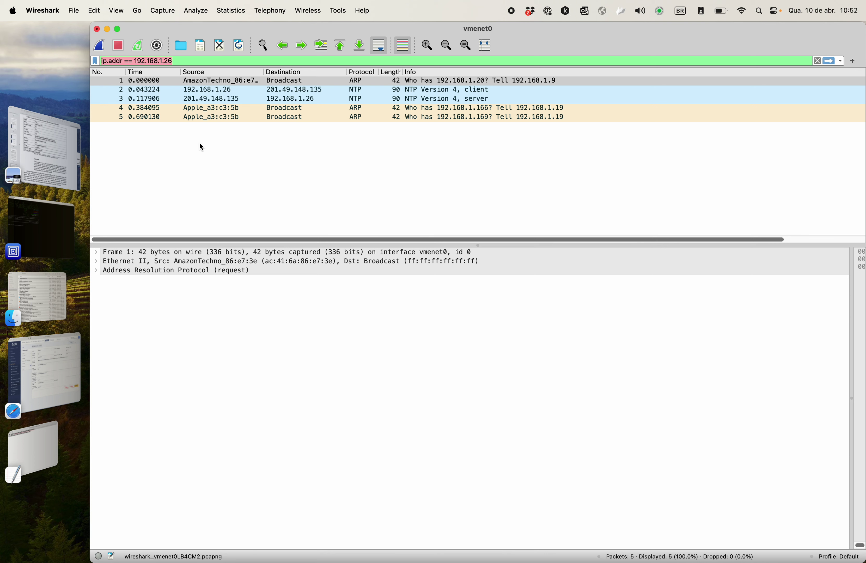
left_click(176, 61)
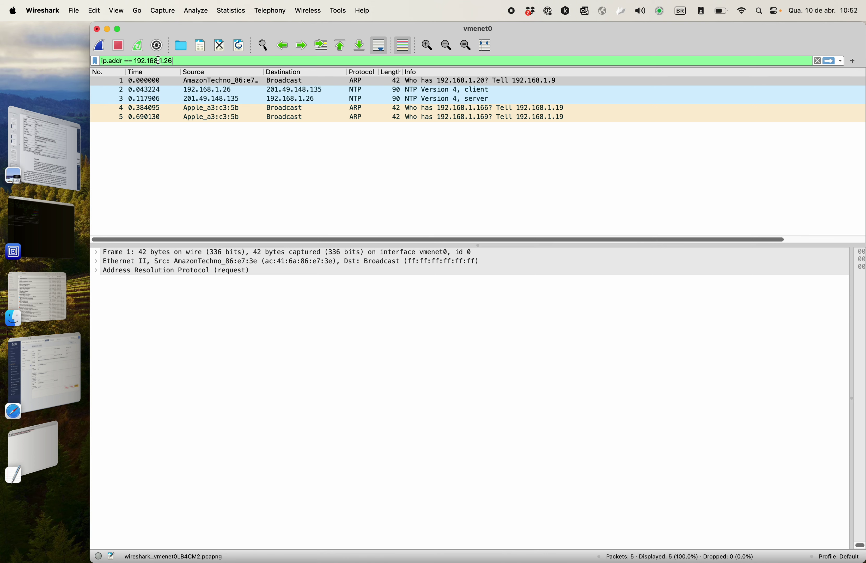
left_click_drag(158, 61, 180, 62)
left_click(158, 32)
left_click(101, 47)
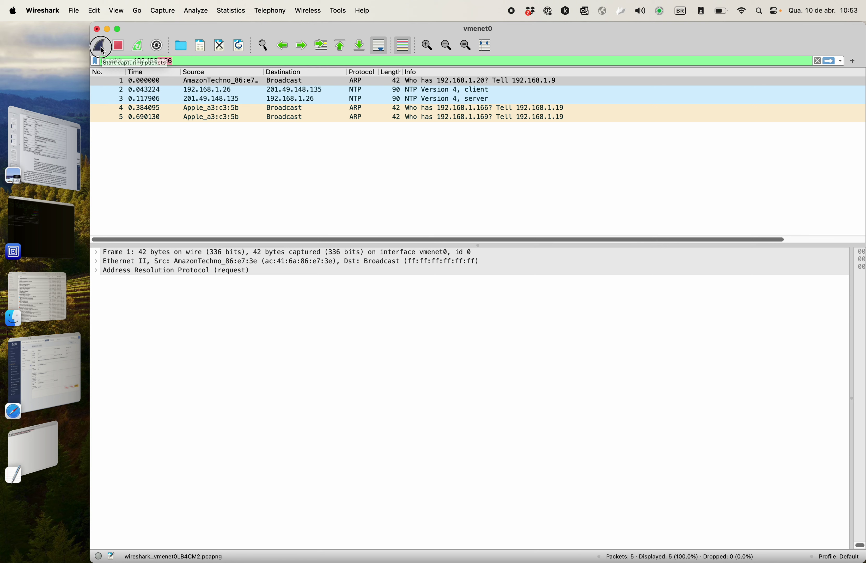
left_click(397, 303)
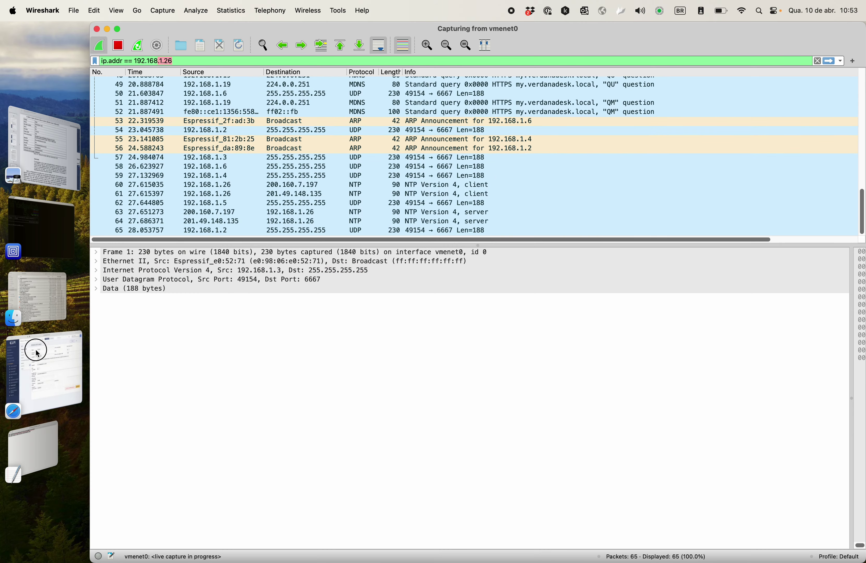
Switch to Safari, run the samba4 directory connection test in GLPI, and return to Wireshark at the captured LDAP packets.
left_click(51, 333)
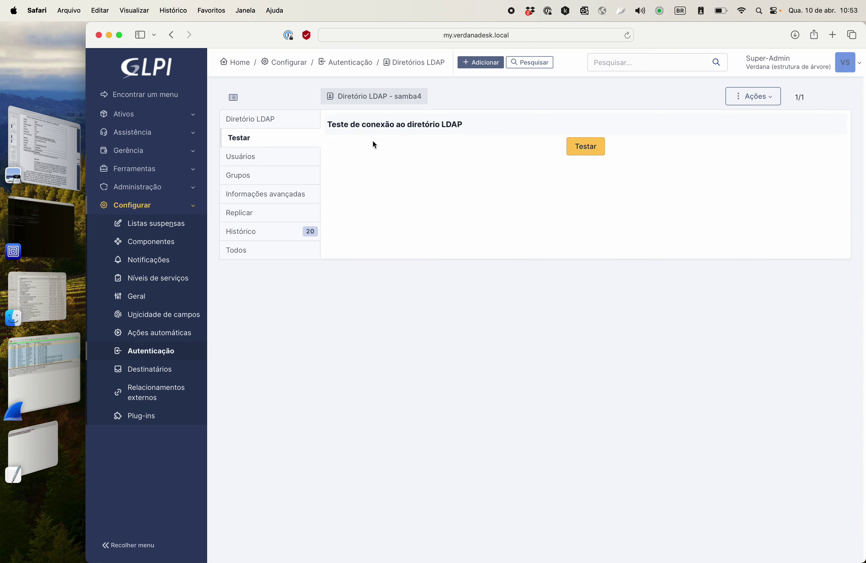
left_click(585, 144)
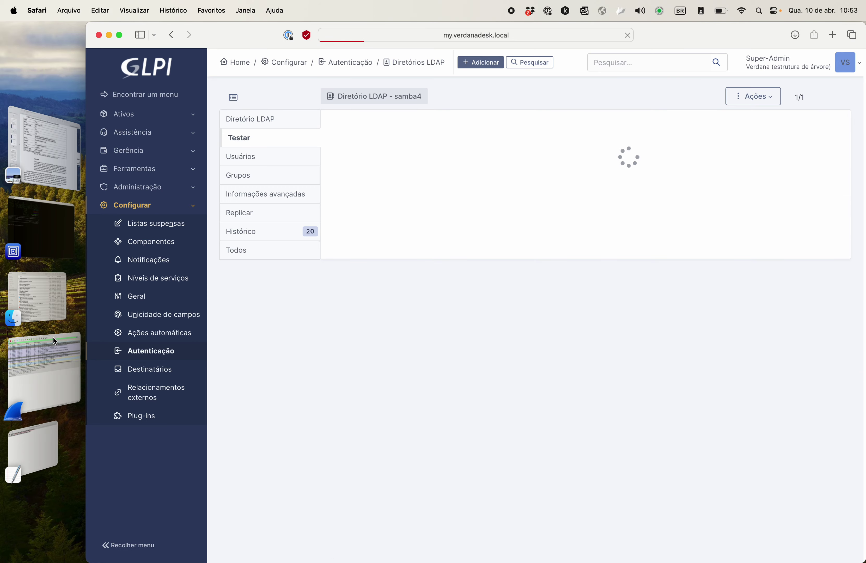
left_click(46, 344)
scroll(445, 109, "up", 1)
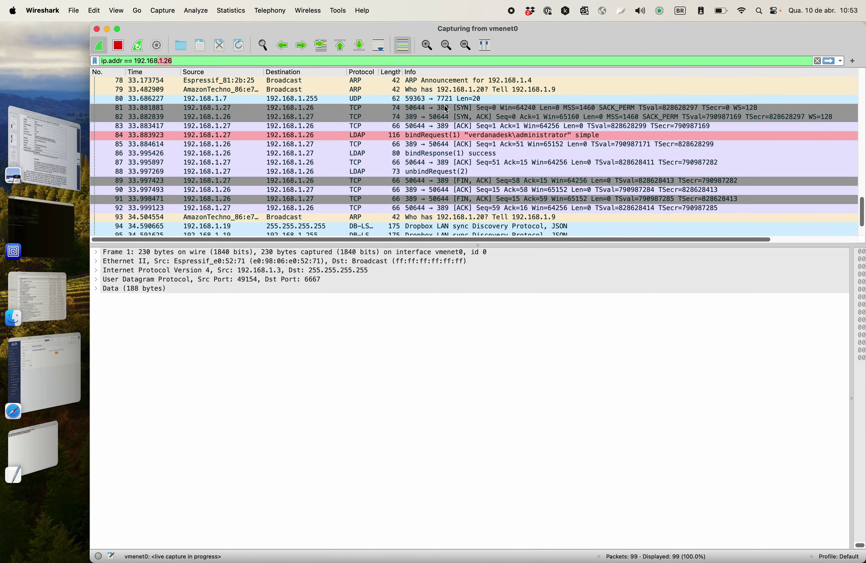
Select the LDAP bindRequest packet and examine its LDAPMessage details, including the bind name and simple authentication value.
left_click(380, 128)
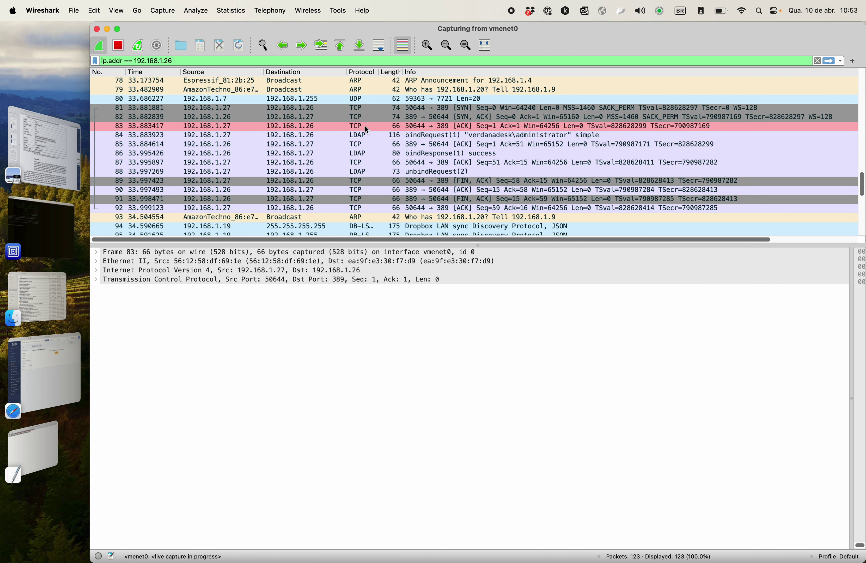
left_click(358, 137)
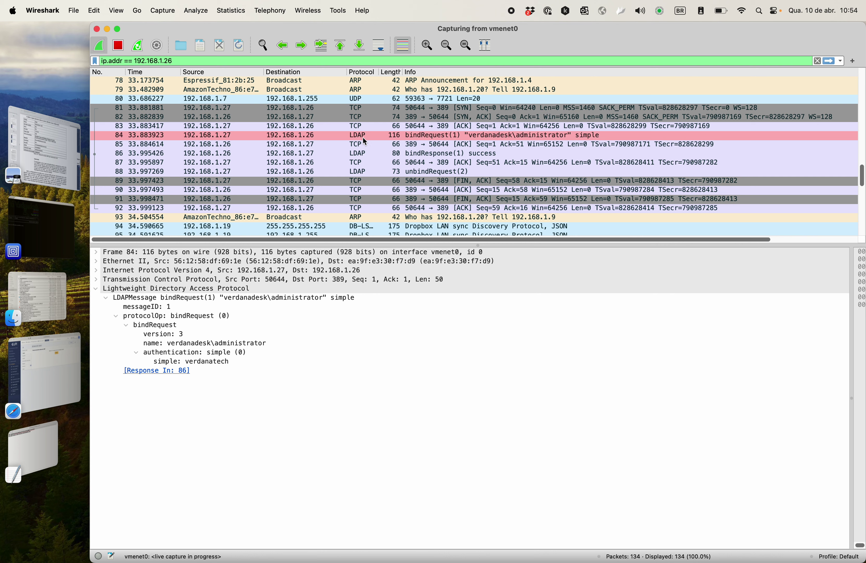
left_click(192, 316)
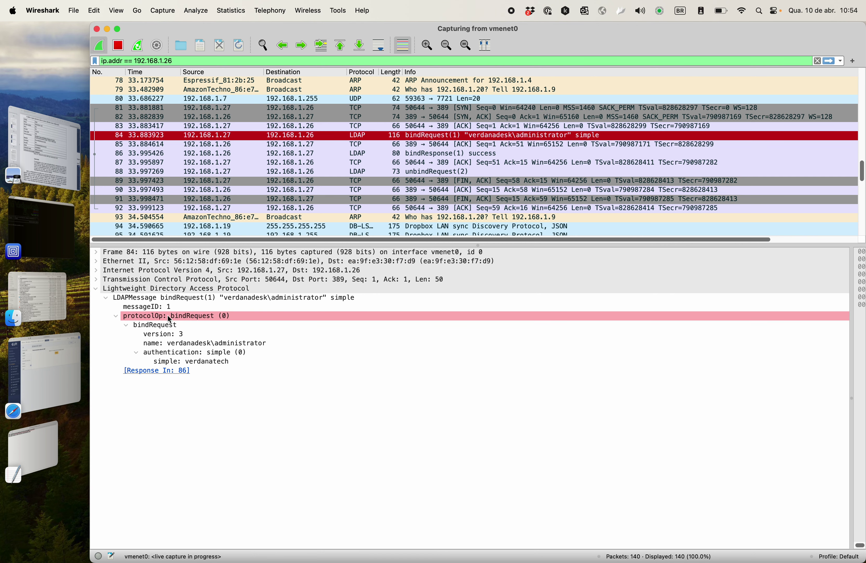
left_click(126, 307)
left_click(148, 298)
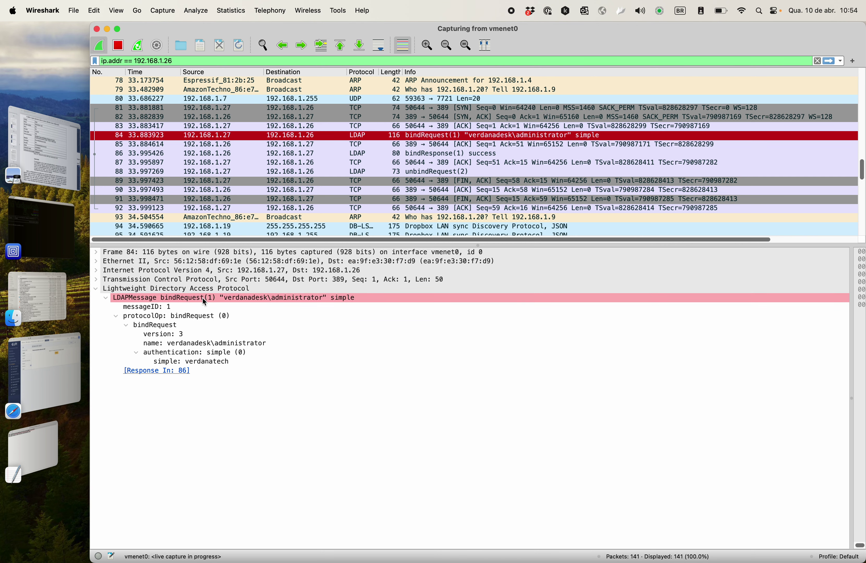
left_click(174, 299)
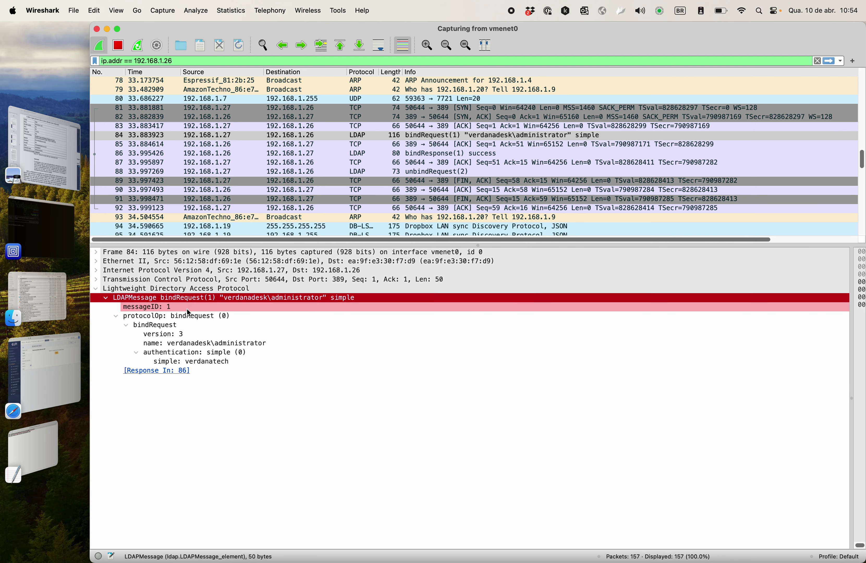
left_click(158, 346)
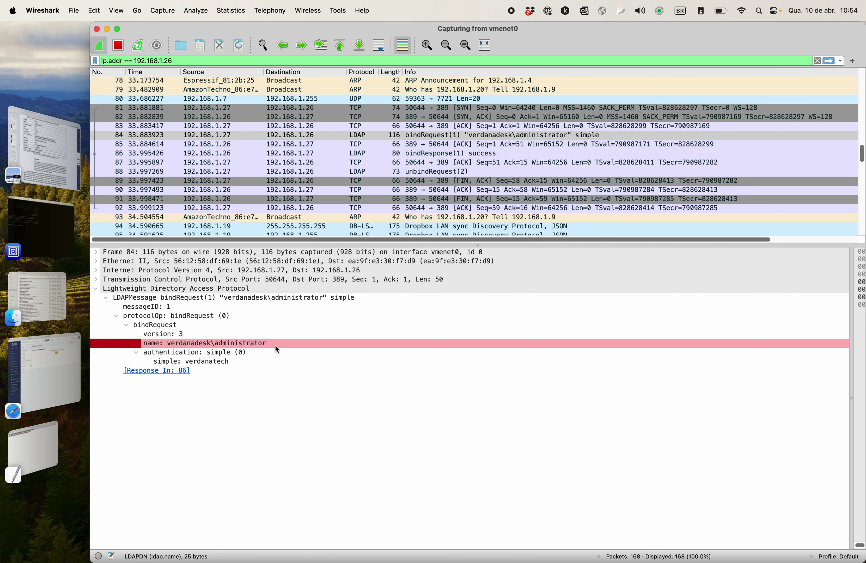
left_click(200, 362)
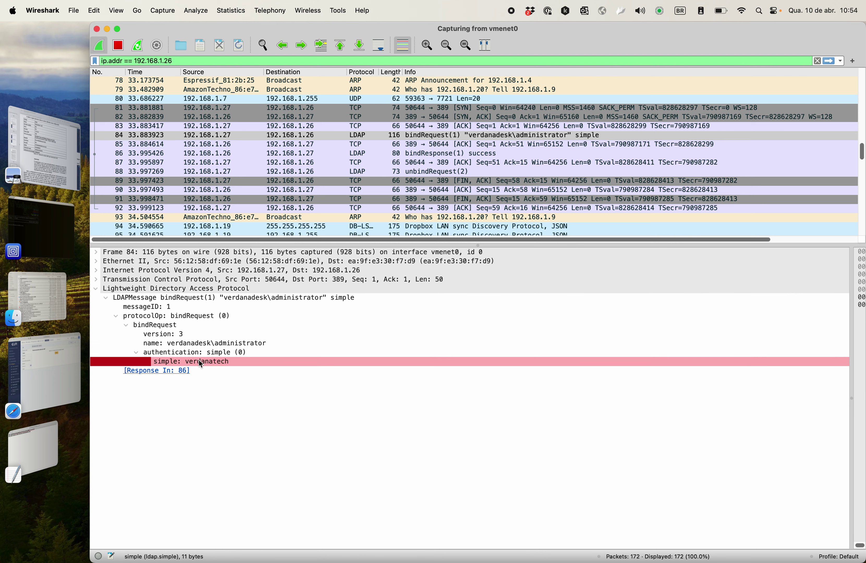
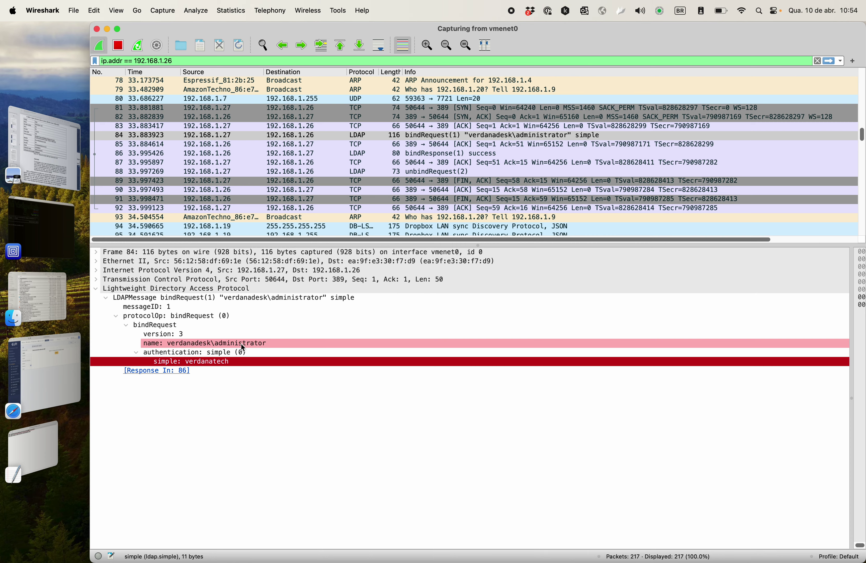
Check the samba4 connection test result in Safari, and return to Wireshark to view the latest captured packets.
left_click(57, 353)
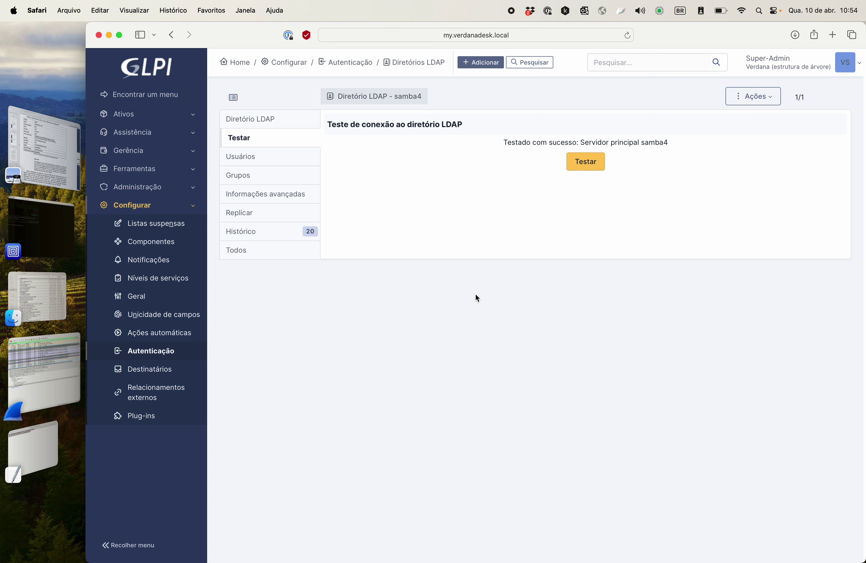
left_click(54, 364)
scroll(533, 186, "down", 15)
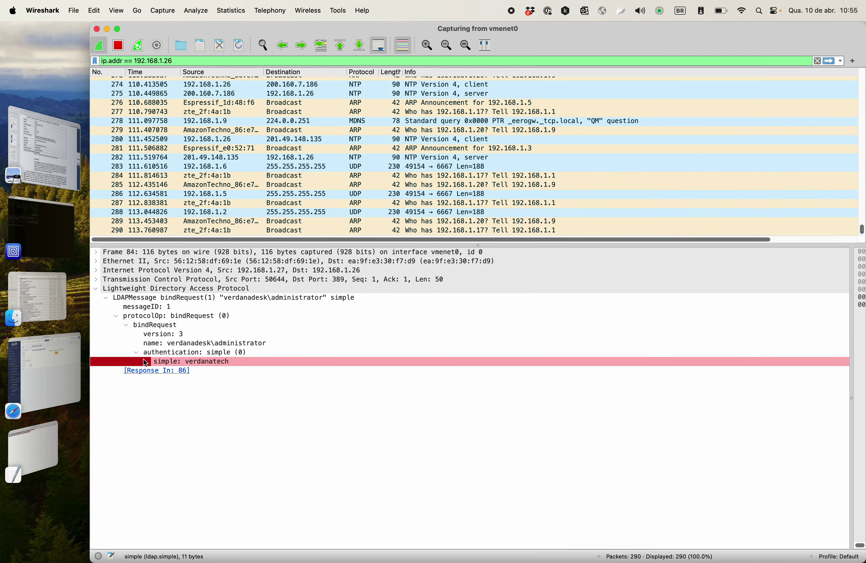
Switch to Safari, open the samba4 LDAP directory settings, and change the Servidor field to ldaps://192.168.1.26.
left_click(45, 369)
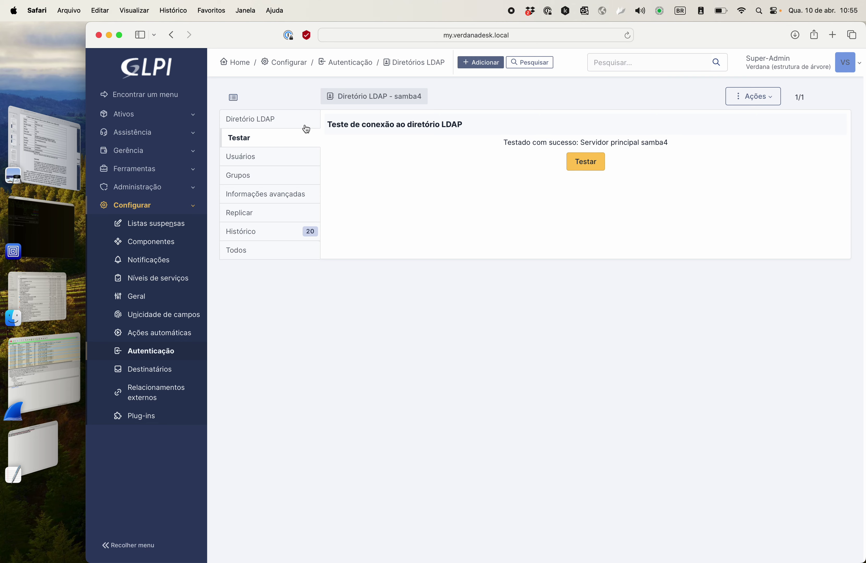
left_click(302, 125)
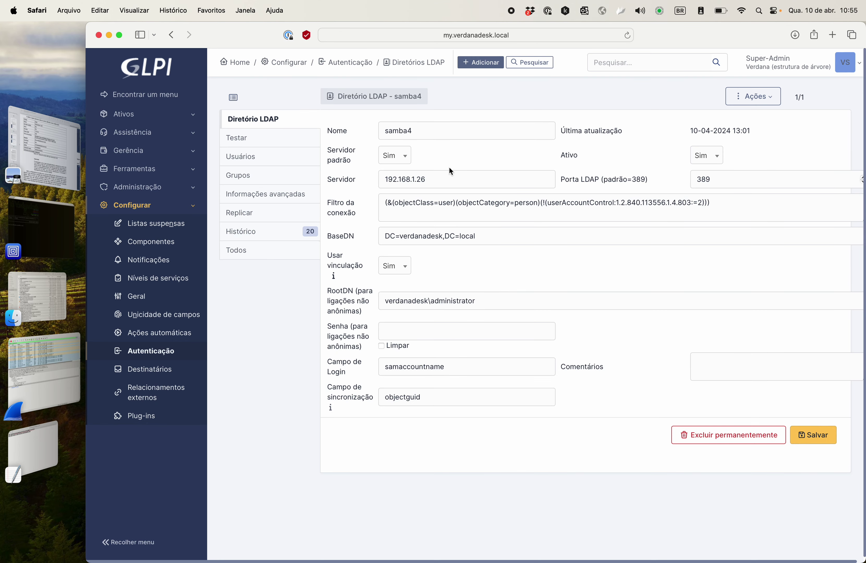
left_click(384, 178)
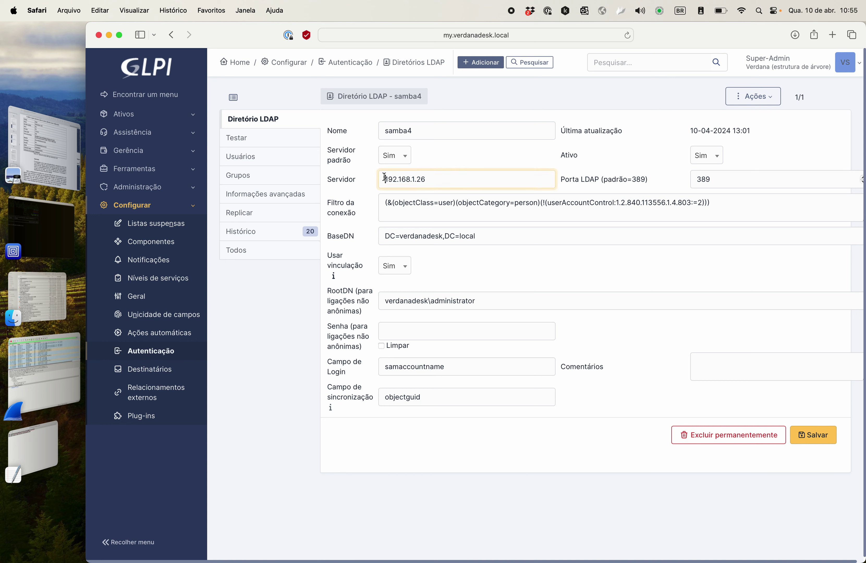
type("ldaps")
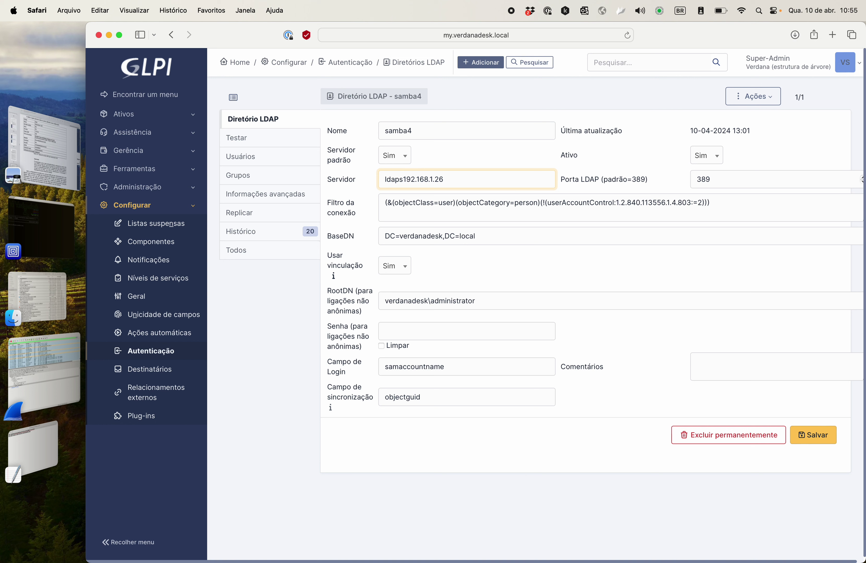
type("://")
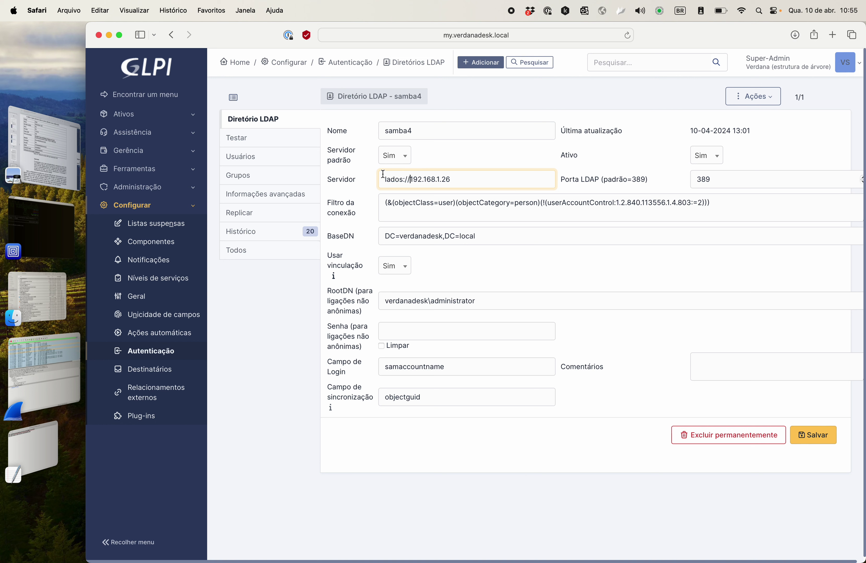
left_click(394, 178)
key("Left")
key("BackSpace")
key("Right")
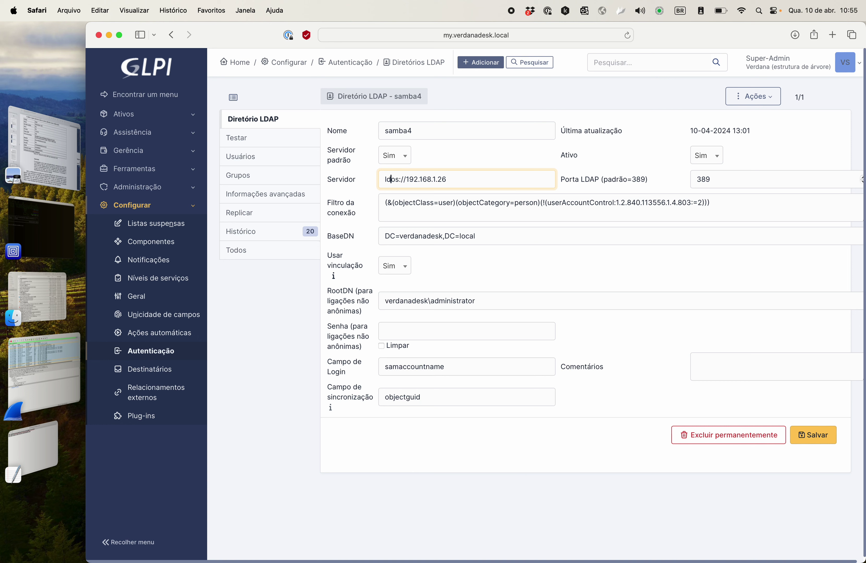
key("Delete")
type("sp")
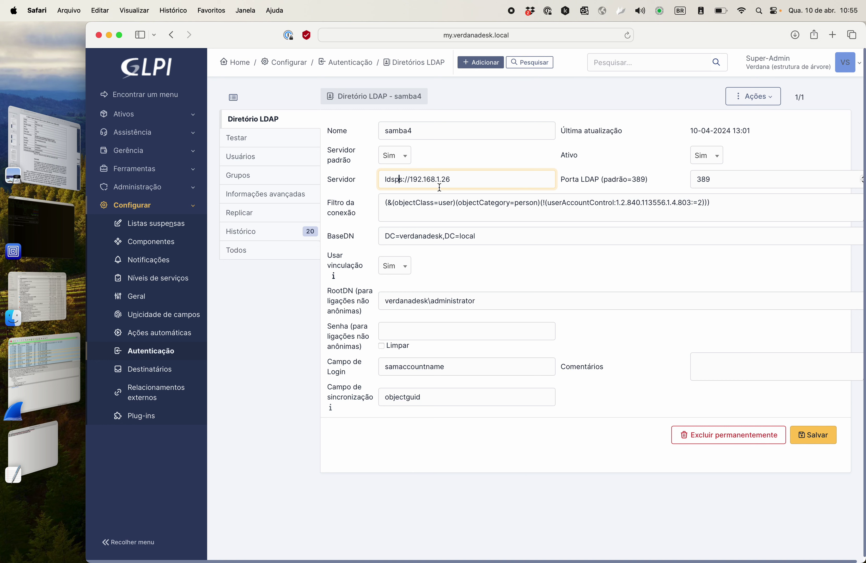
key("Left")
key("Left")
key("Delete")
type("a")
left_click(480, 183)
Select the whole Porta LDAP value of the samba4 directory for editing.
double_click(703, 180)
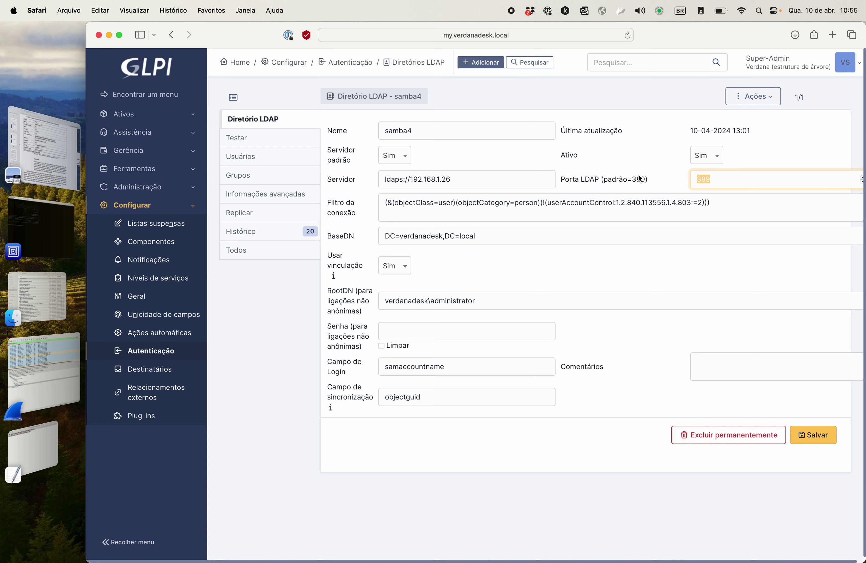